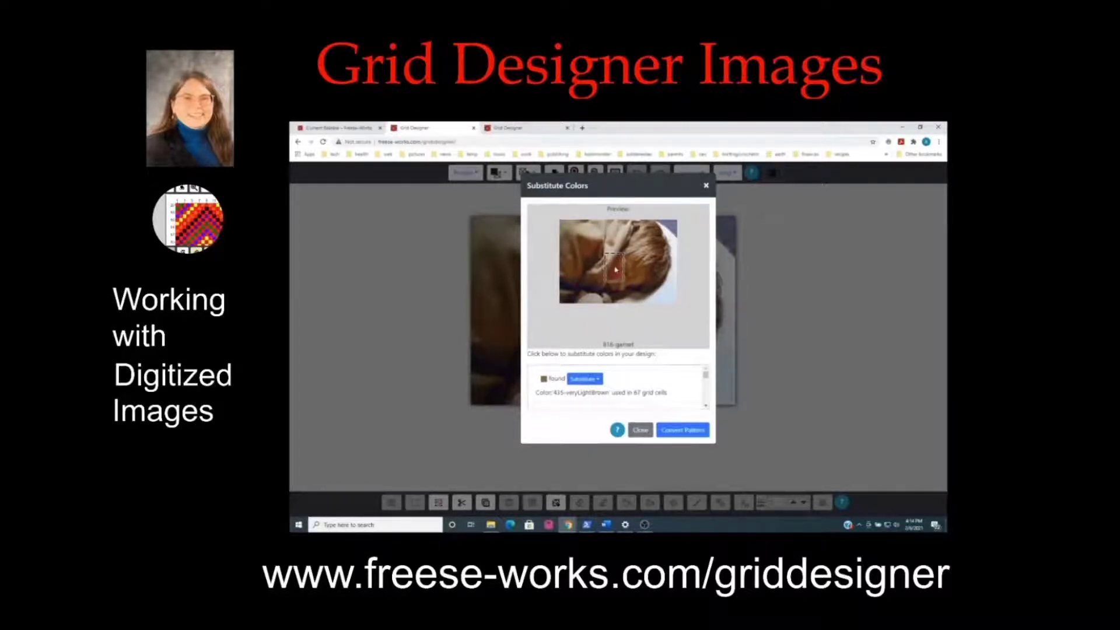
# Pick the red cheek area in the color substitution preview to locate 816-garnet in the color list.
pyautogui.click(615, 269)
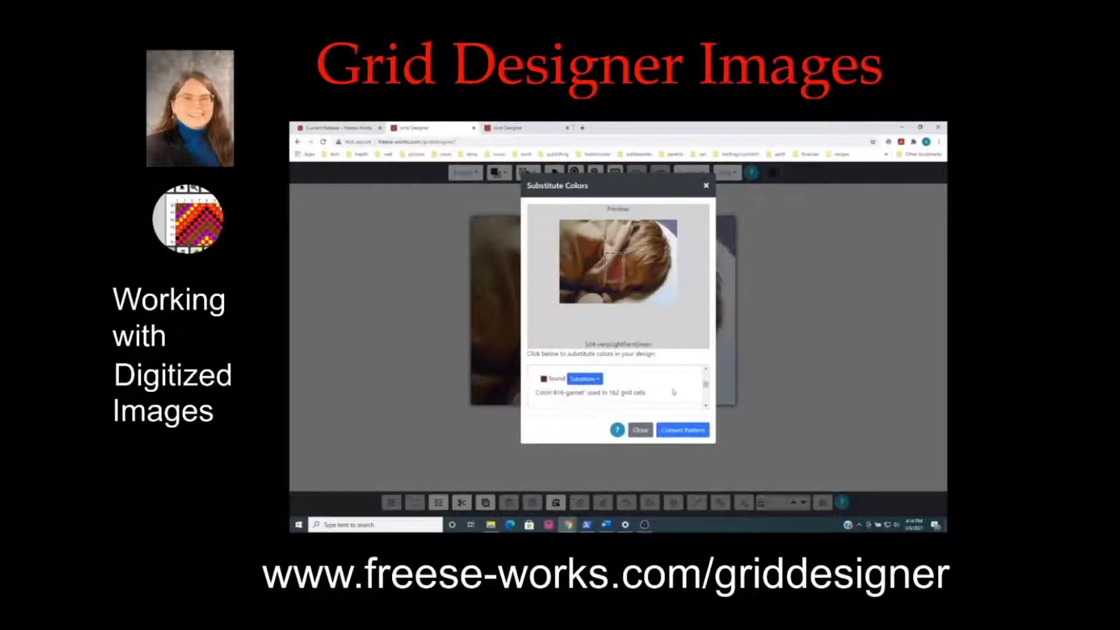
pyautogui.click(706, 382)
pyautogui.moveTo(705, 382)
pyautogui.mouseDown()
pyautogui.moveTo(707, 404)
pyautogui.moveTo(708, 389)
pyautogui.mouseUp()
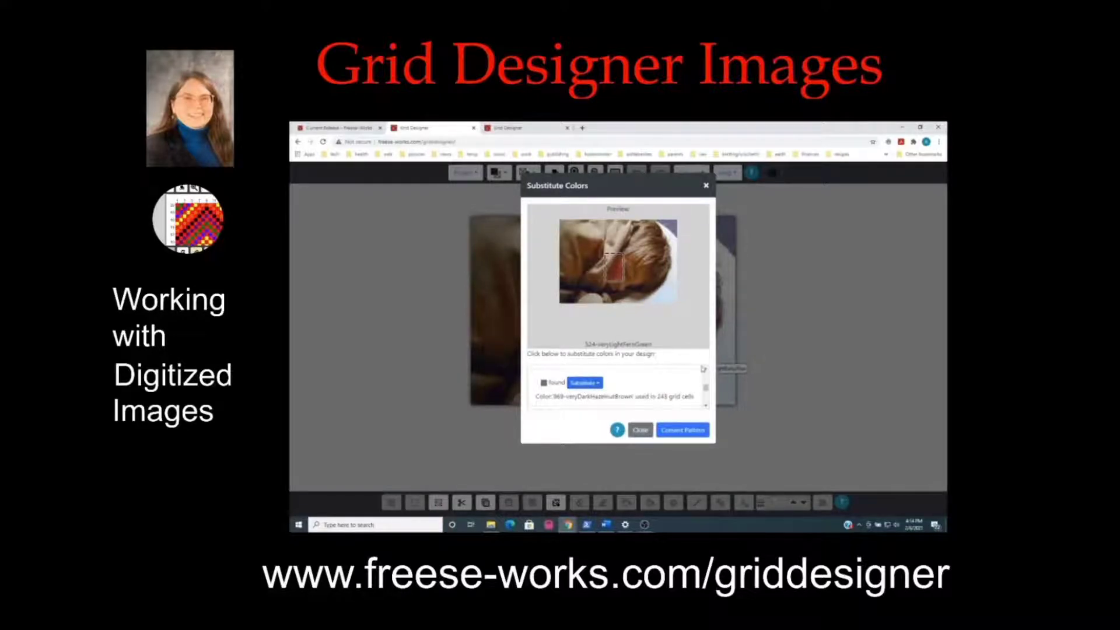
pyautogui.click(616, 270)
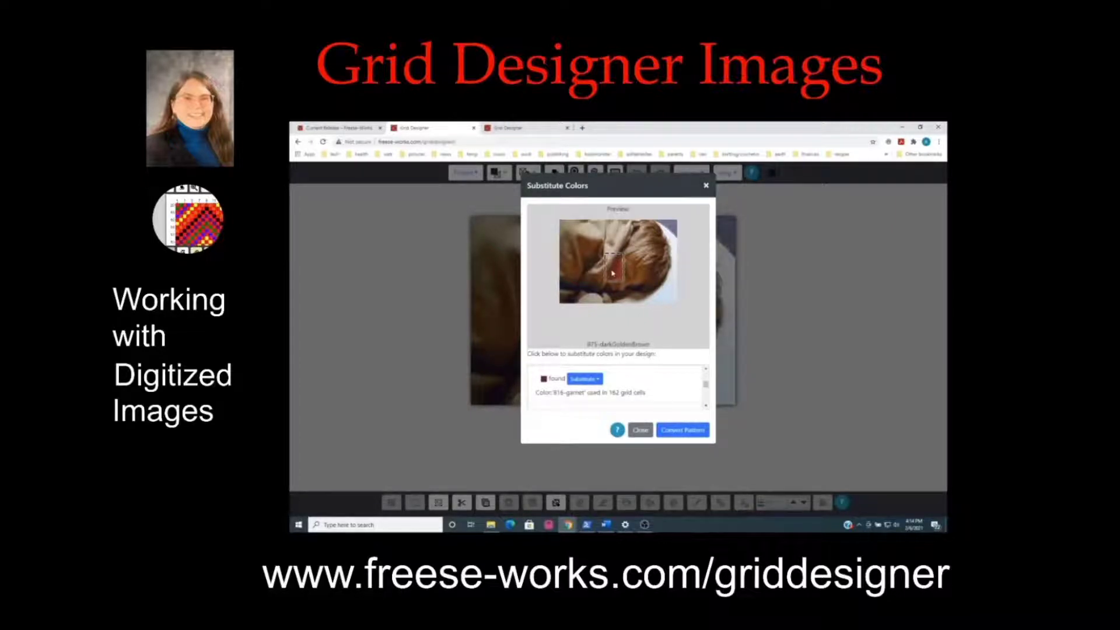
# Open the replacement colors for 816-garnet and turn on both Show Labels and Show Used.
pyautogui.click(582, 380)
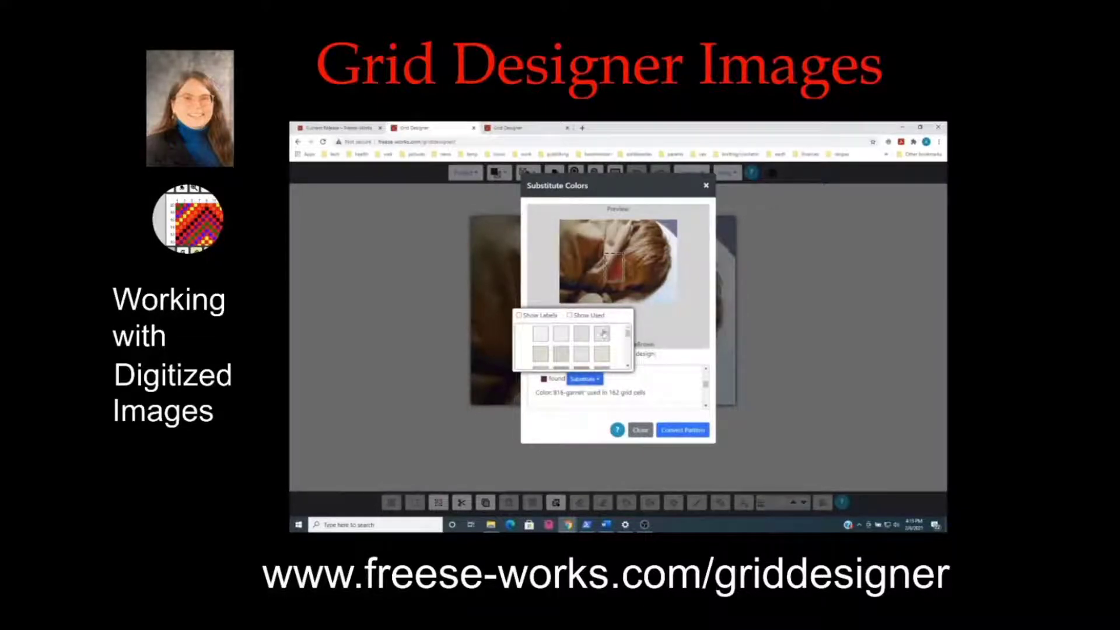
pyautogui.click(519, 316)
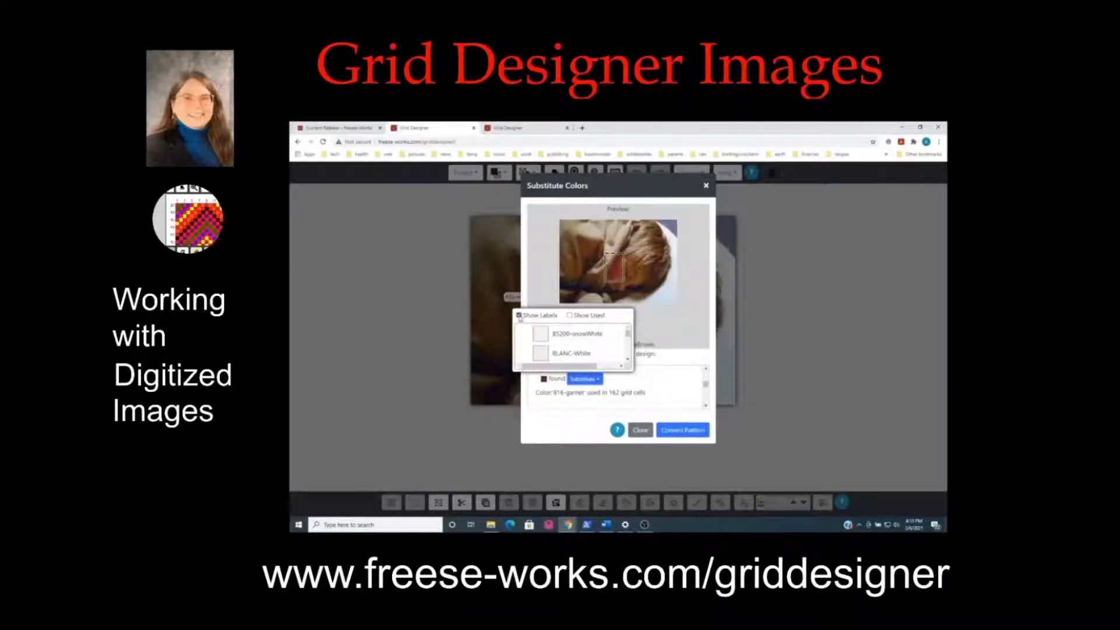
pyautogui.click(570, 316)
# Substitute 975-darkGoldenBrown for 816-garnet within the selected cheek area and convert the pattern.
pyautogui.moveTo(627, 333)
pyautogui.mouseDown()
pyautogui.moveTo(628, 357)
pyautogui.moveTo(629, 340)
pyautogui.mouseUp()
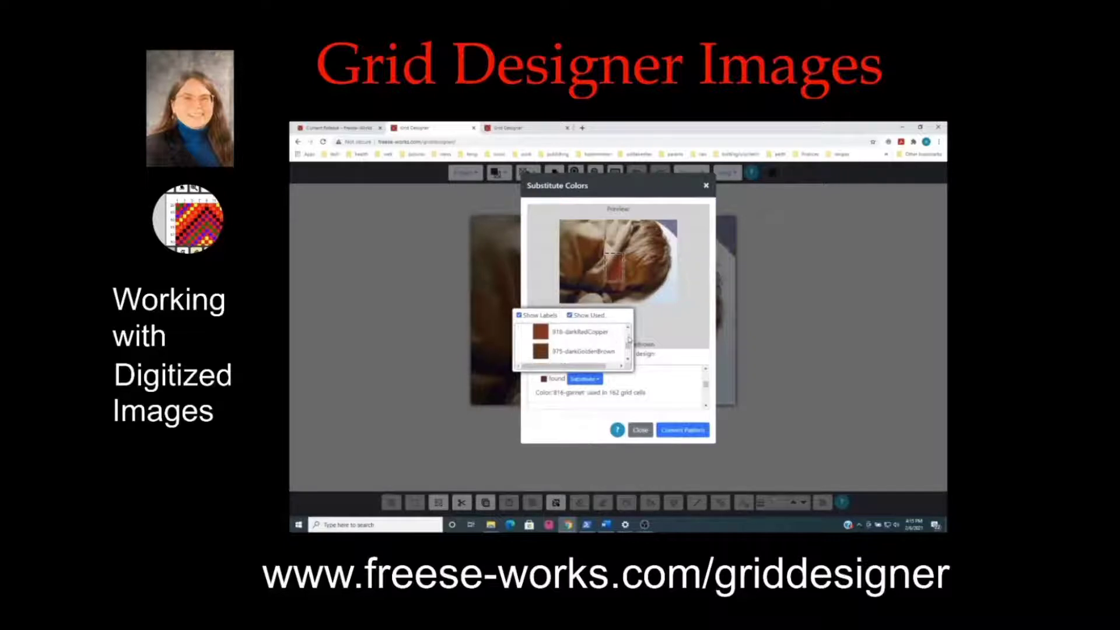
pyautogui.click(539, 348)
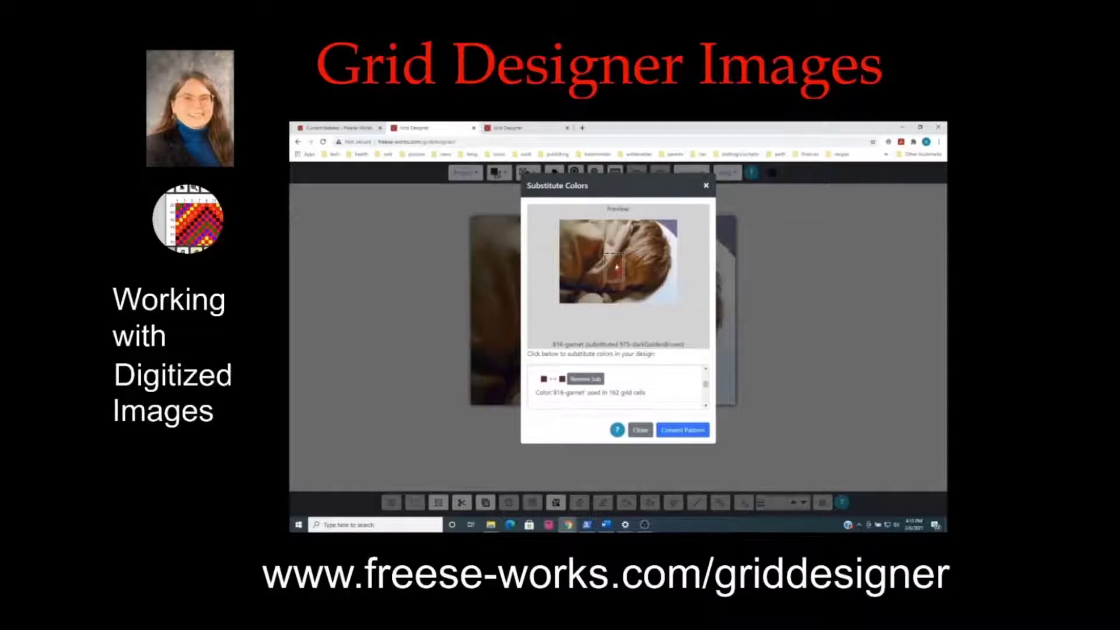
pyautogui.click(679, 430)
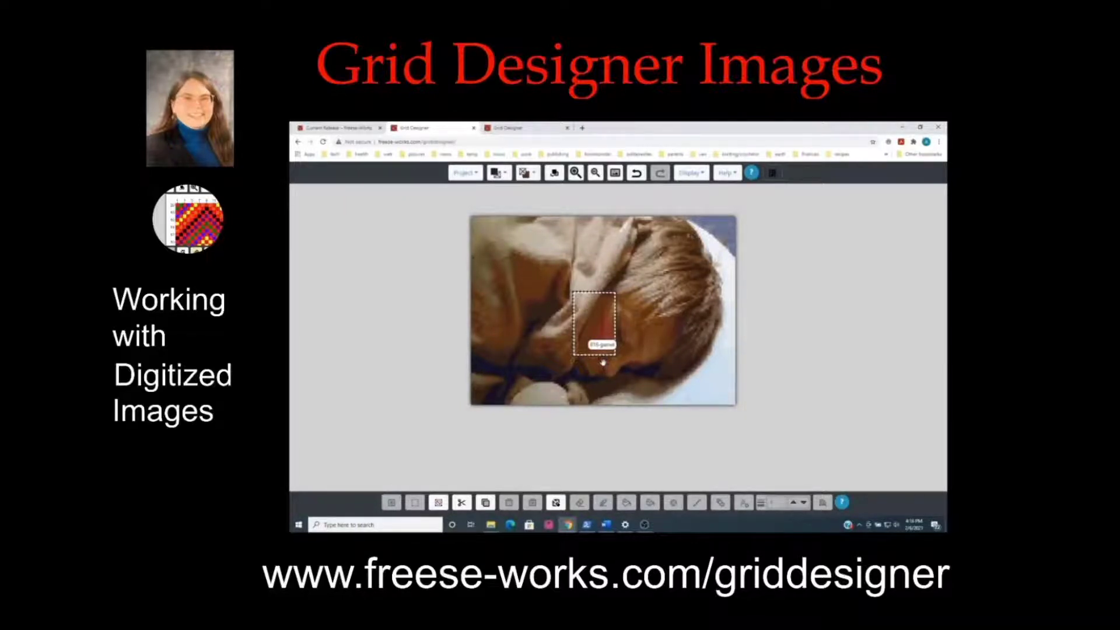
# Remove the selection around the cheek and undo the garnet color substitution.
pyautogui.click(438, 502)
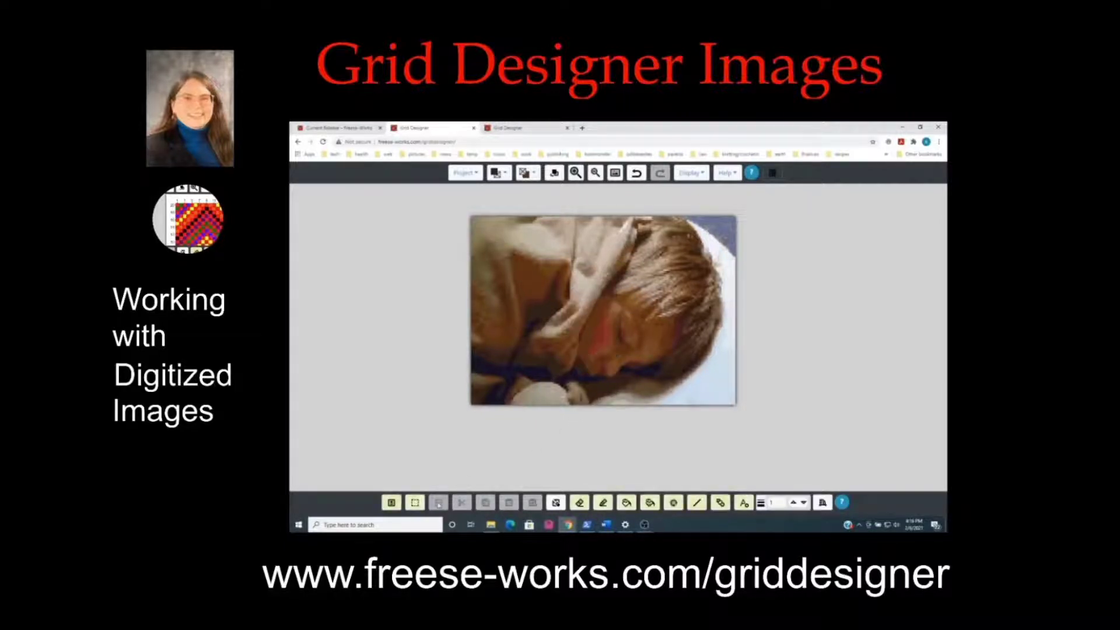
pyautogui.click(634, 176)
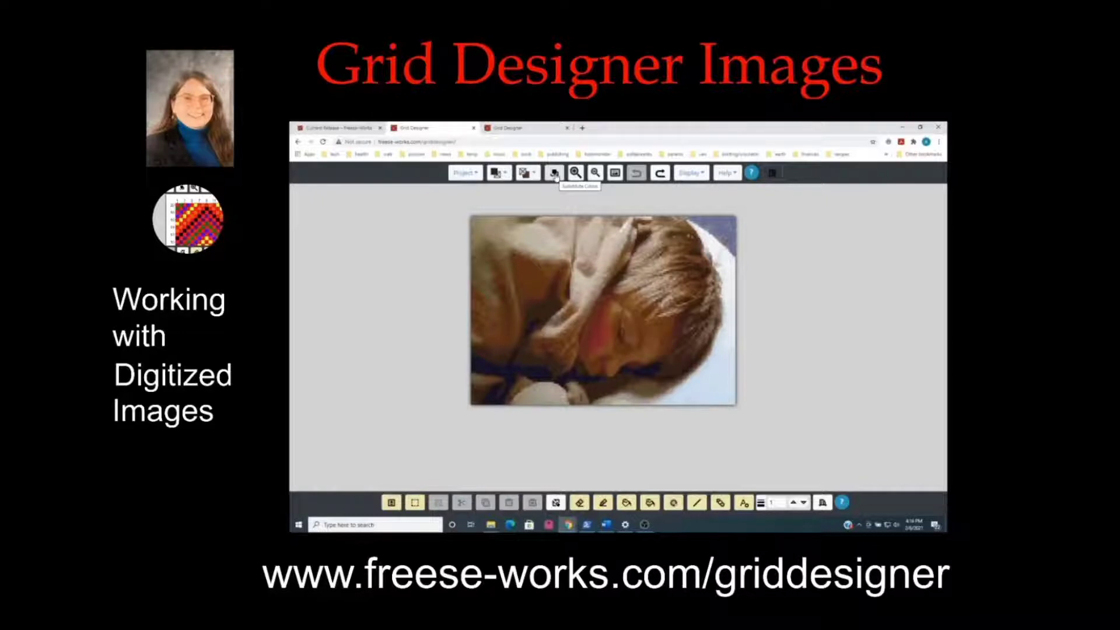
# Substitute 975-darkGoldenBrown for the cheek's 816-garnet across the whole image and convert the pattern.
pyautogui.click(554, 174)
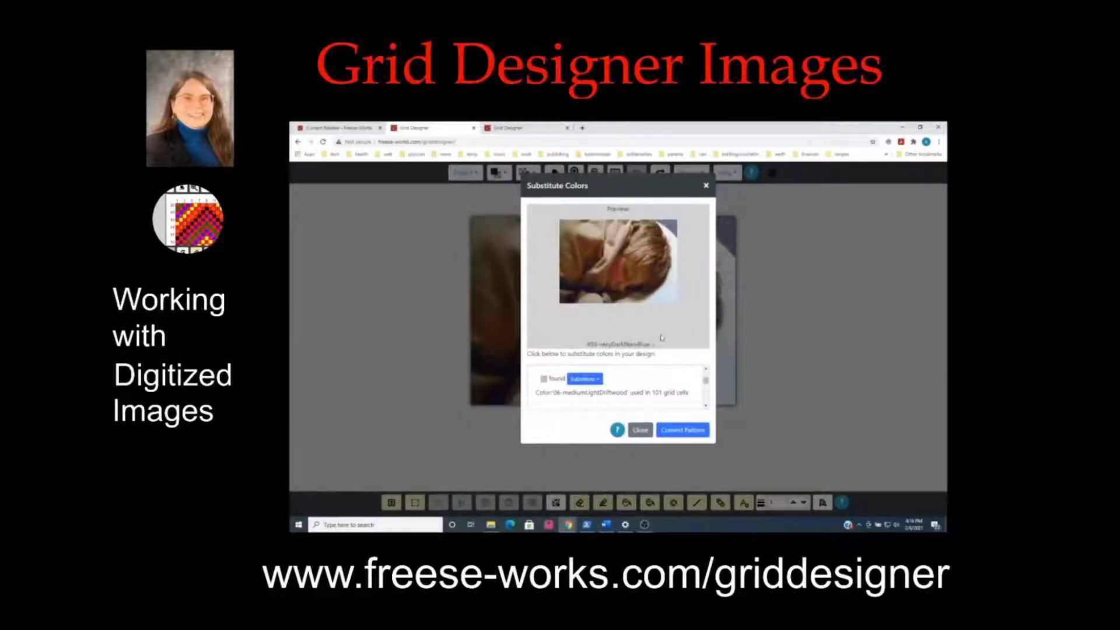
pyautogui.click(615, 269)
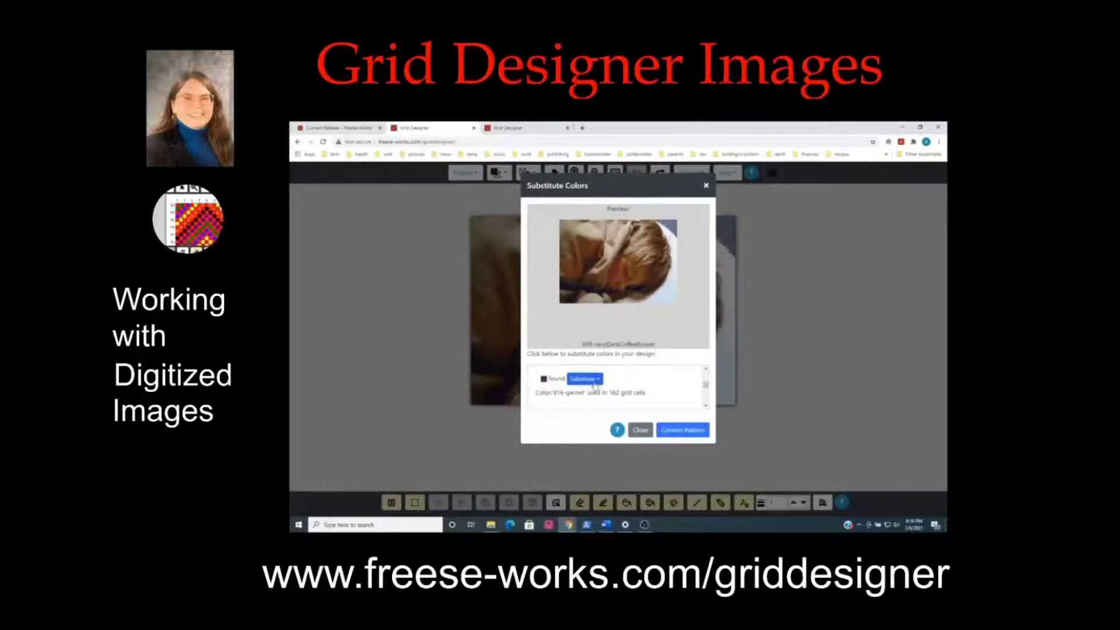
pyautogui.click(595, 380)
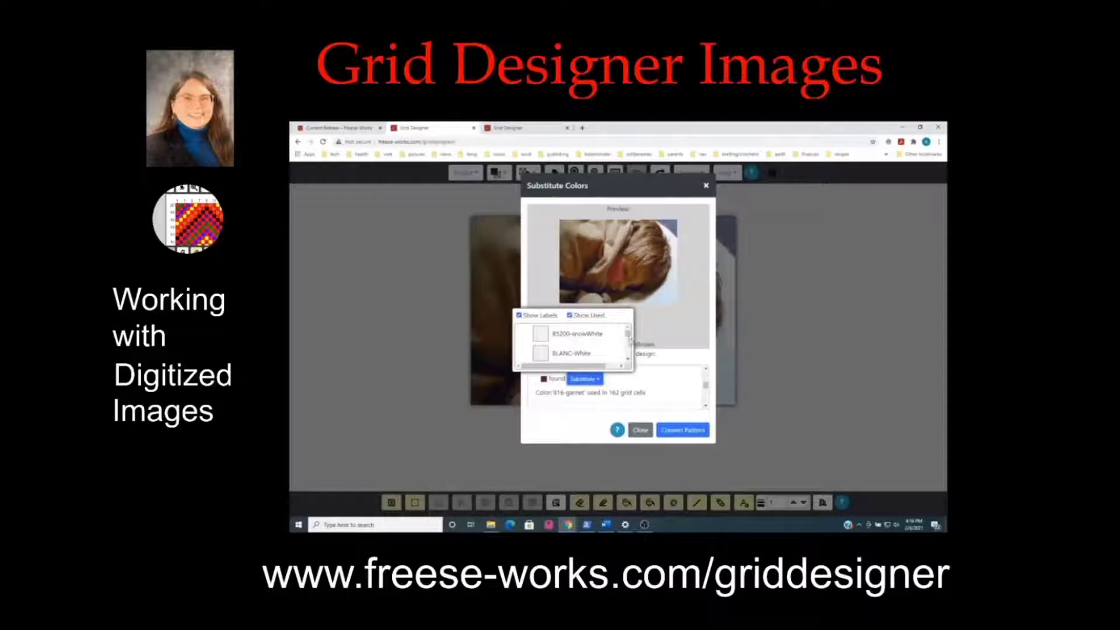
pyautogui.scroll(2, 628, 337)
pyautogui.moveTo(628, 336); pyautogui.dragTo(630, 345)
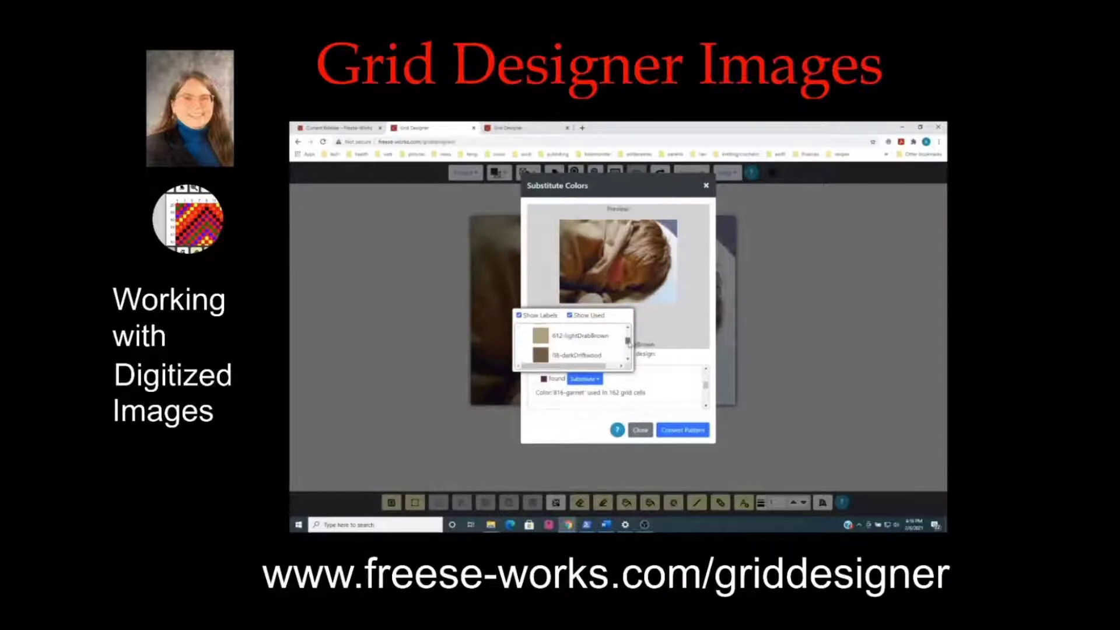
pyautogui.click(628, 359)
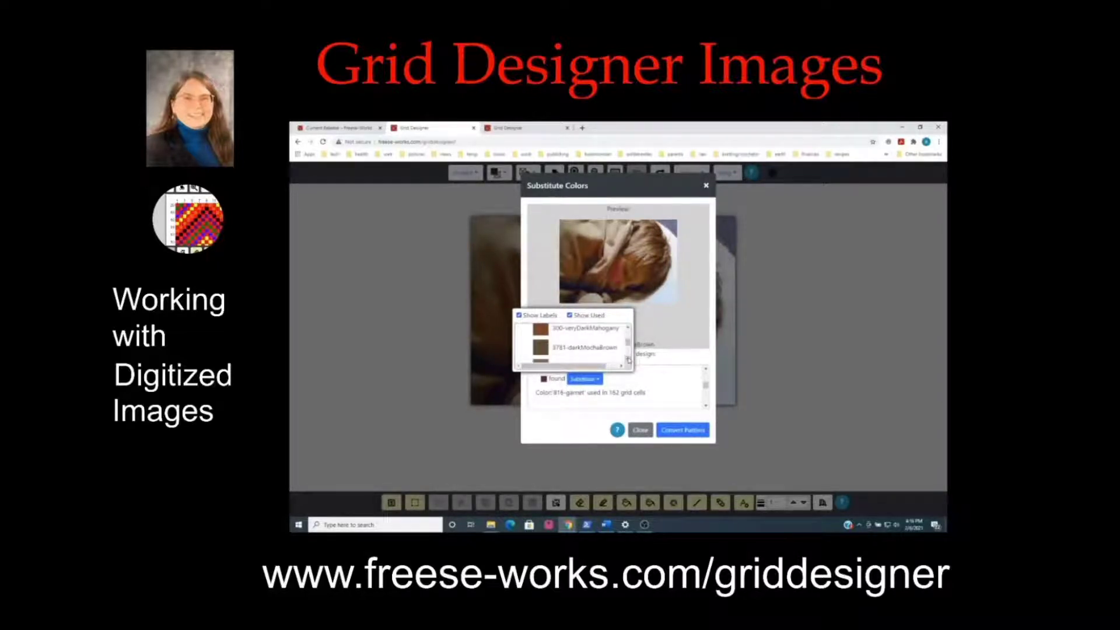
pyautogui.click(628, 359)
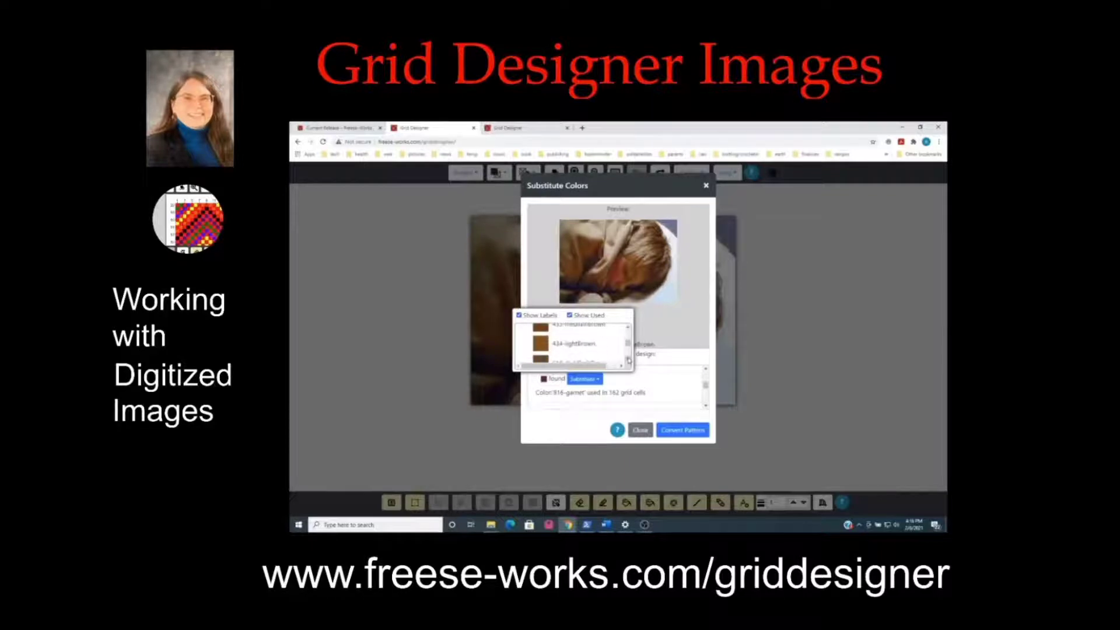
pyautogui.click(628, 359)
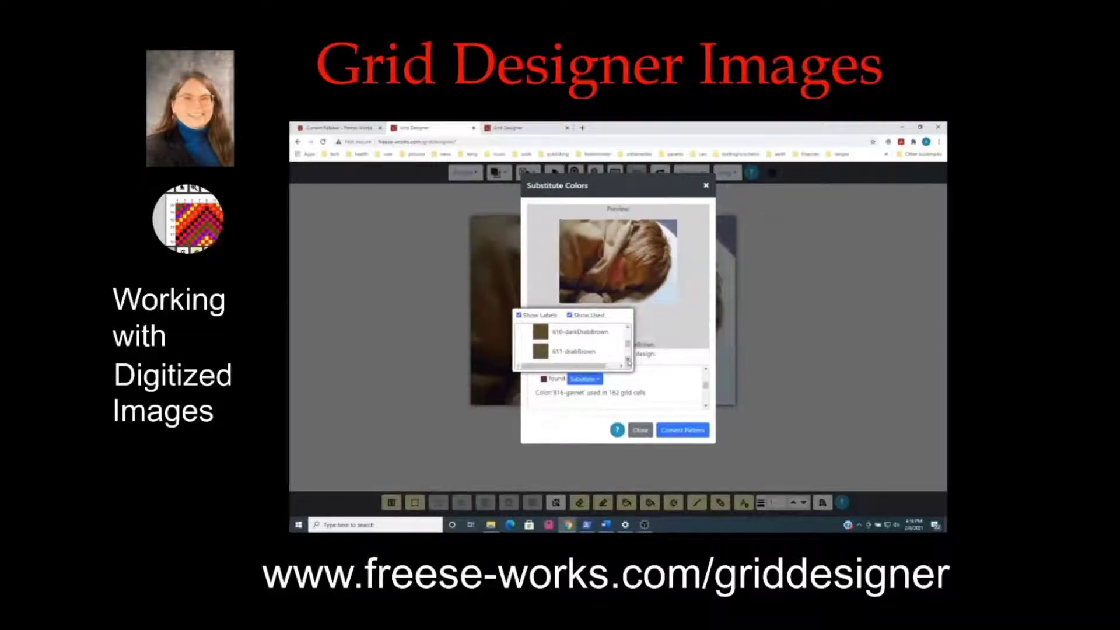
pyautogui.click(628, 359)
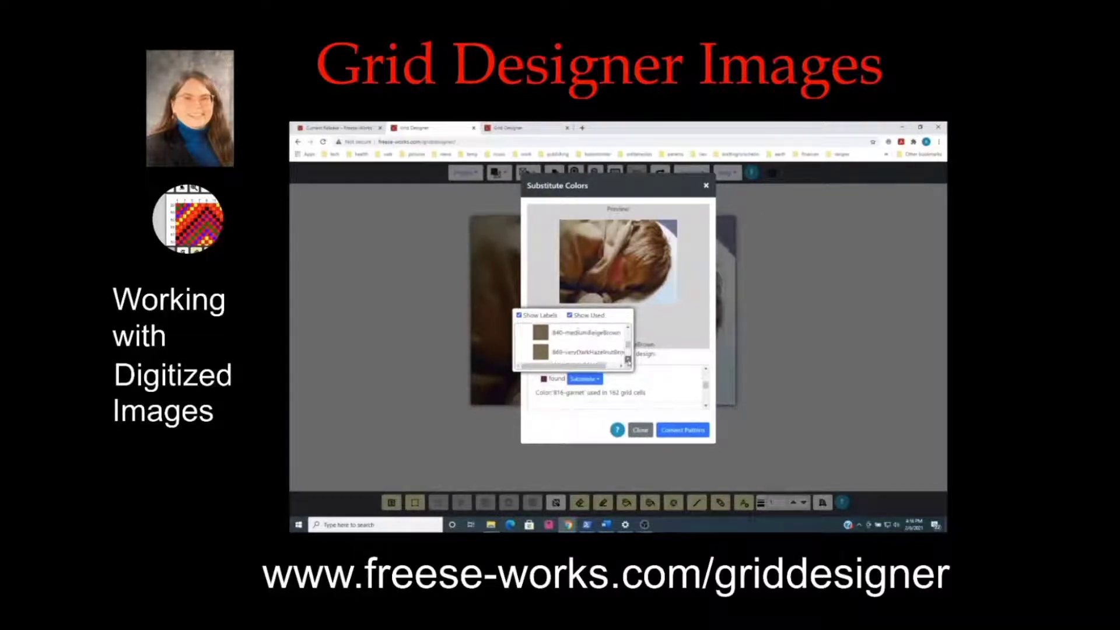
pyautogui.click(628, 359)
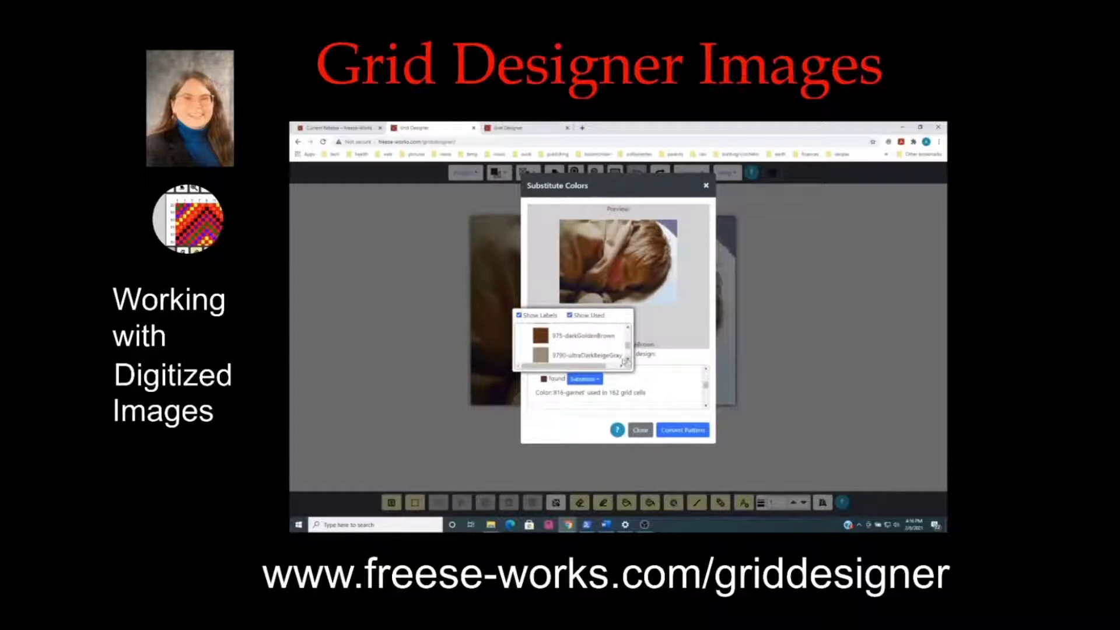
pyautogui.click(541, 335)
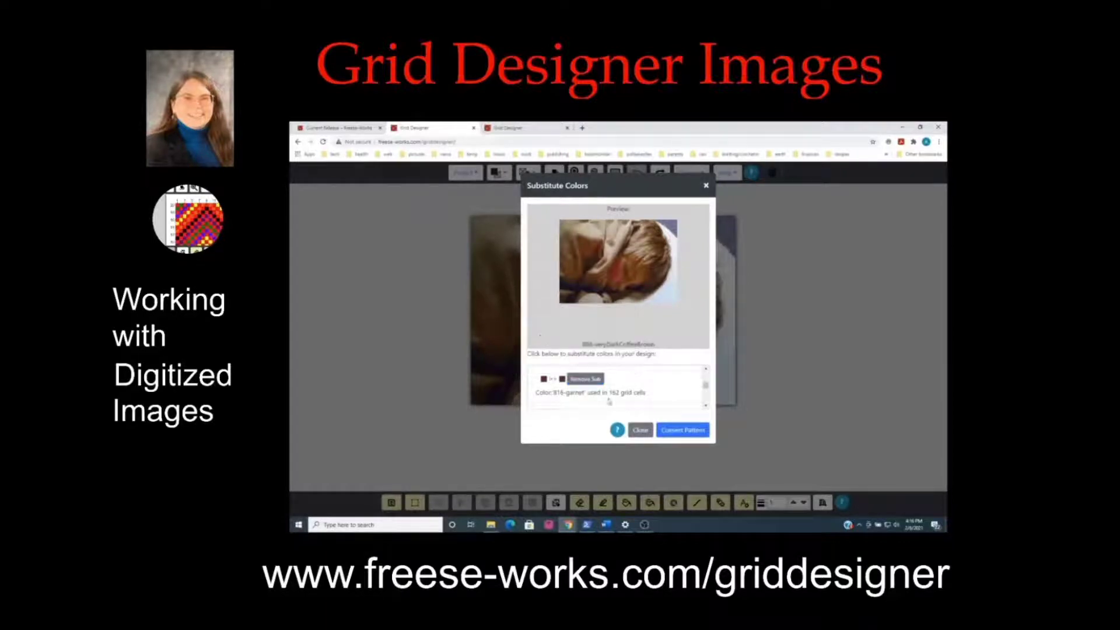
pyautogui.click(682, 431)
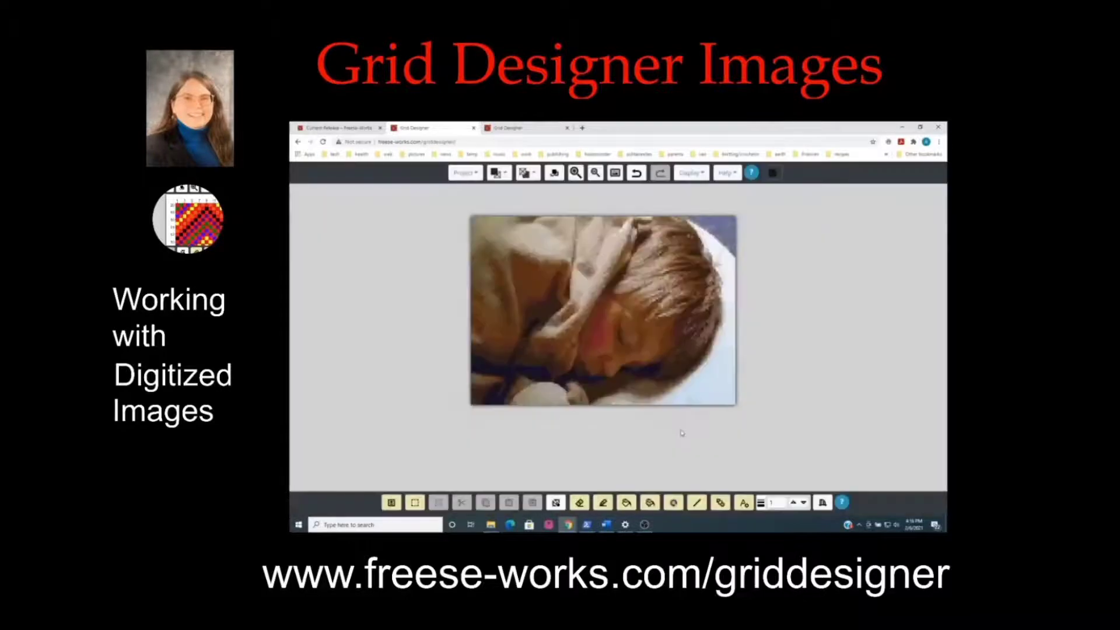
# Replace the cheek's 3777-veryDarkTerraCotta with a brown already used in the design and convert the pattern.
pyautogui.moveTo(663, 383)
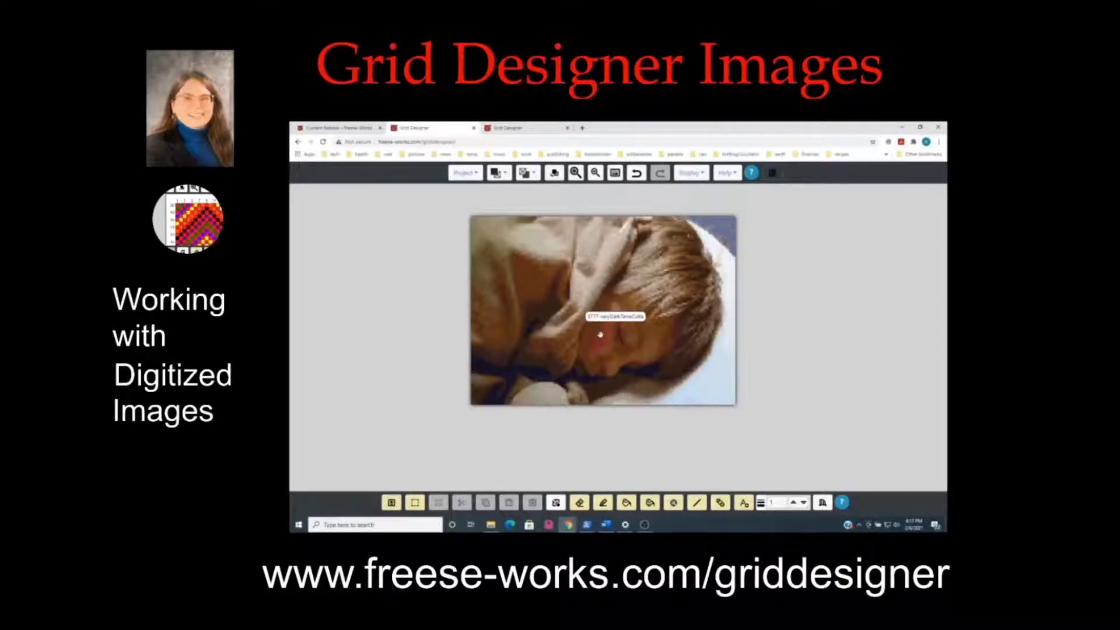
pyautogui.click(554, 172)
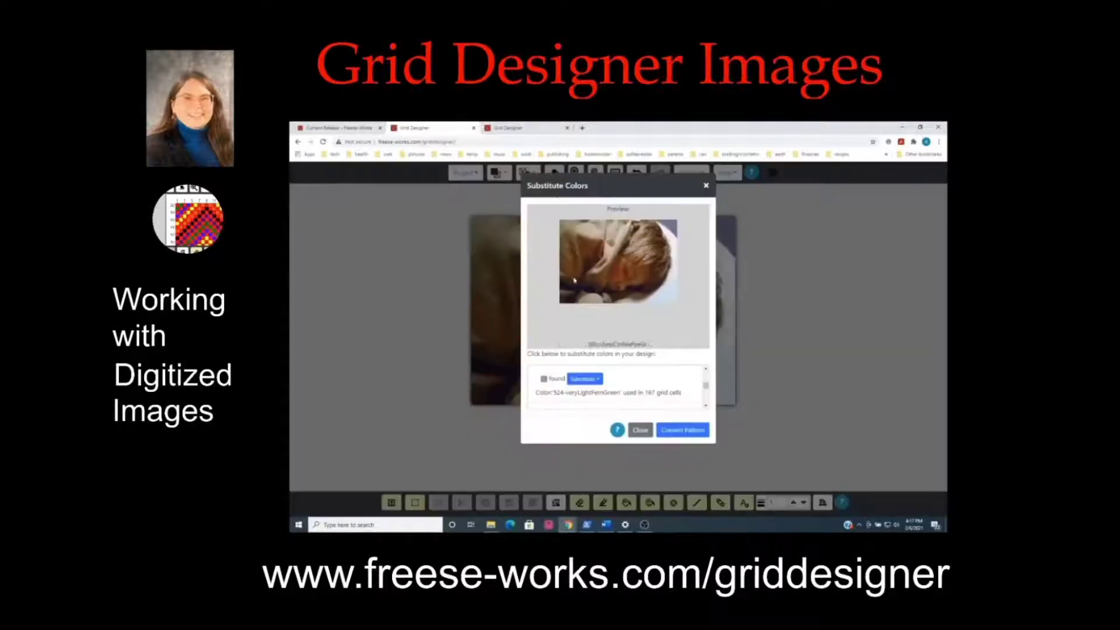
pyautogui.click(617, 276)
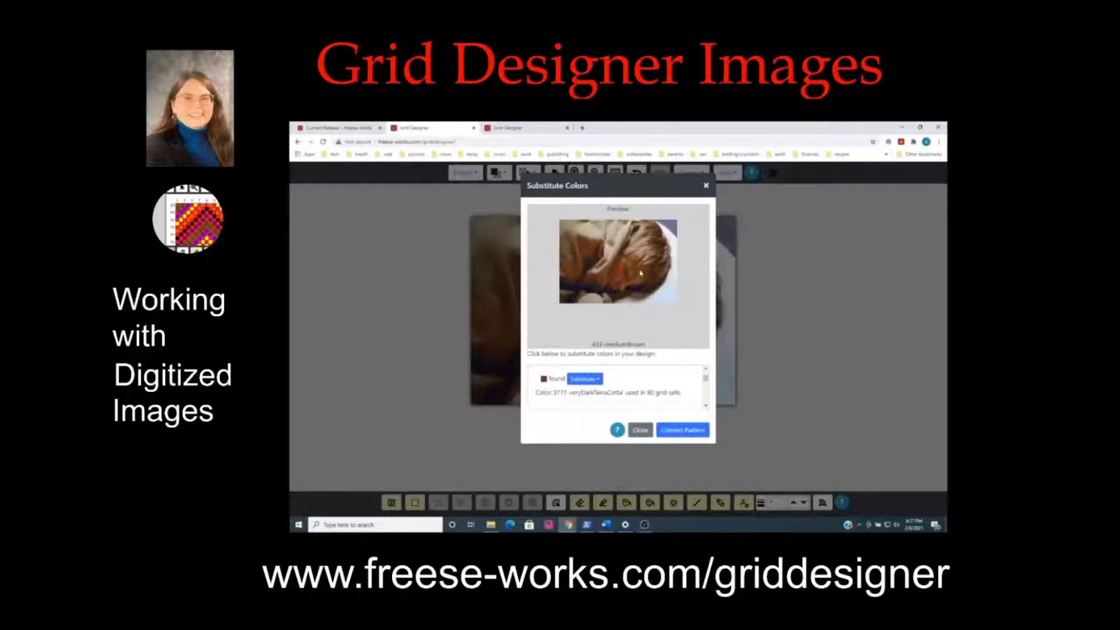
pyautogui.click(583, 379)
pyautogui.click(628, 359)
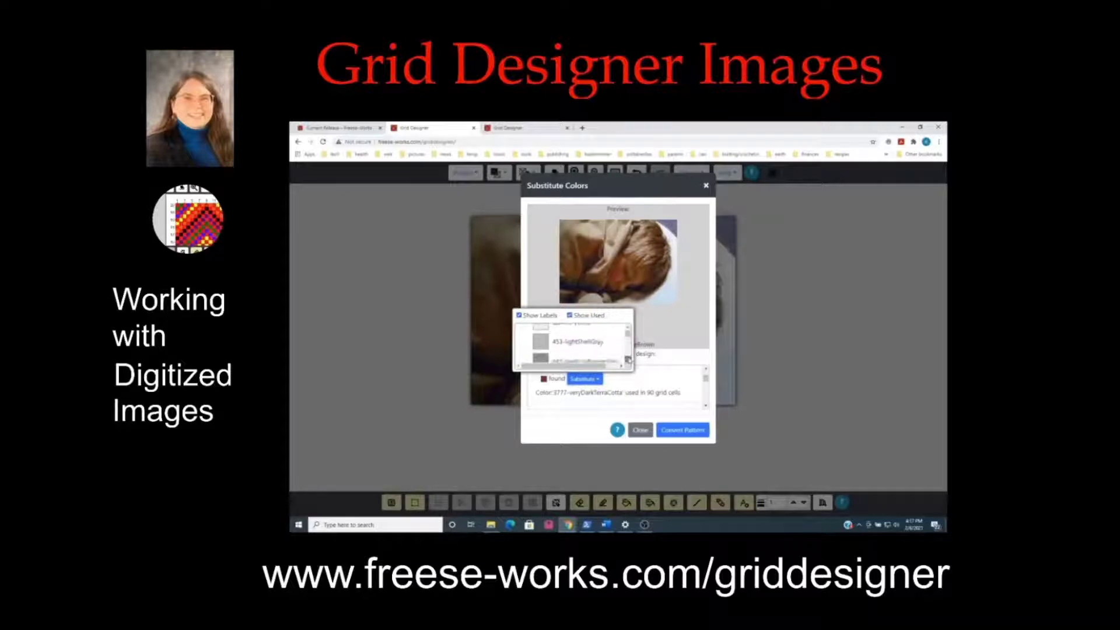
pyautogui.click(628, 360)
pyautogui.click(628, 360)
pyautogui.click(628, 360)
pyautogui.click(628, 359)
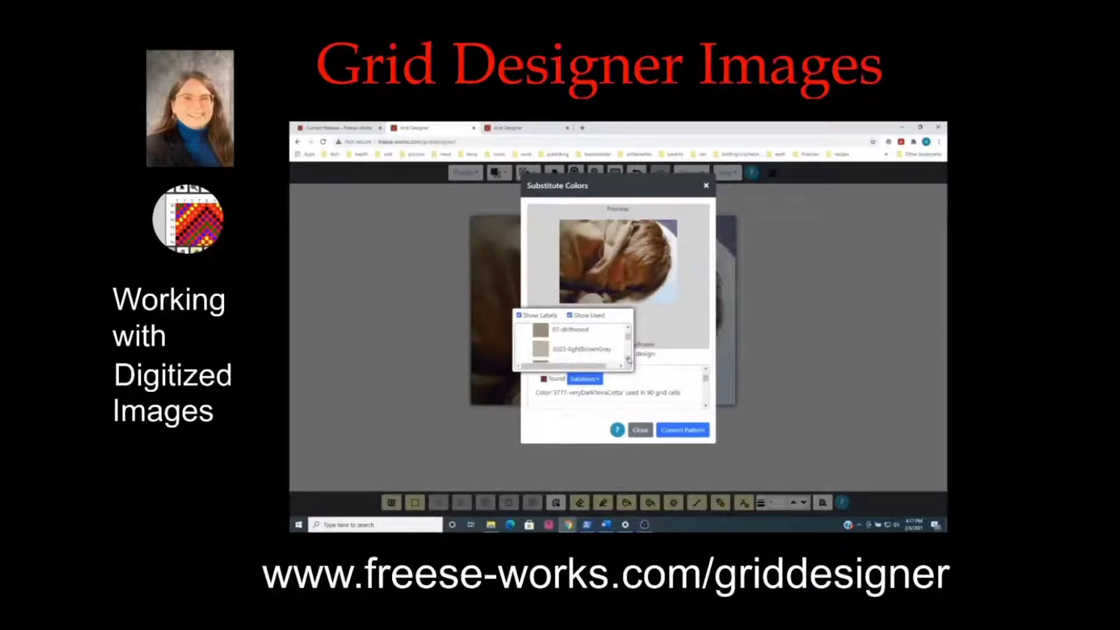
pyautogui.click(628, 359)
pyautogui.click(628, 359)
pyautogui.click(628, 359)
pyautogui.click(629, 359)
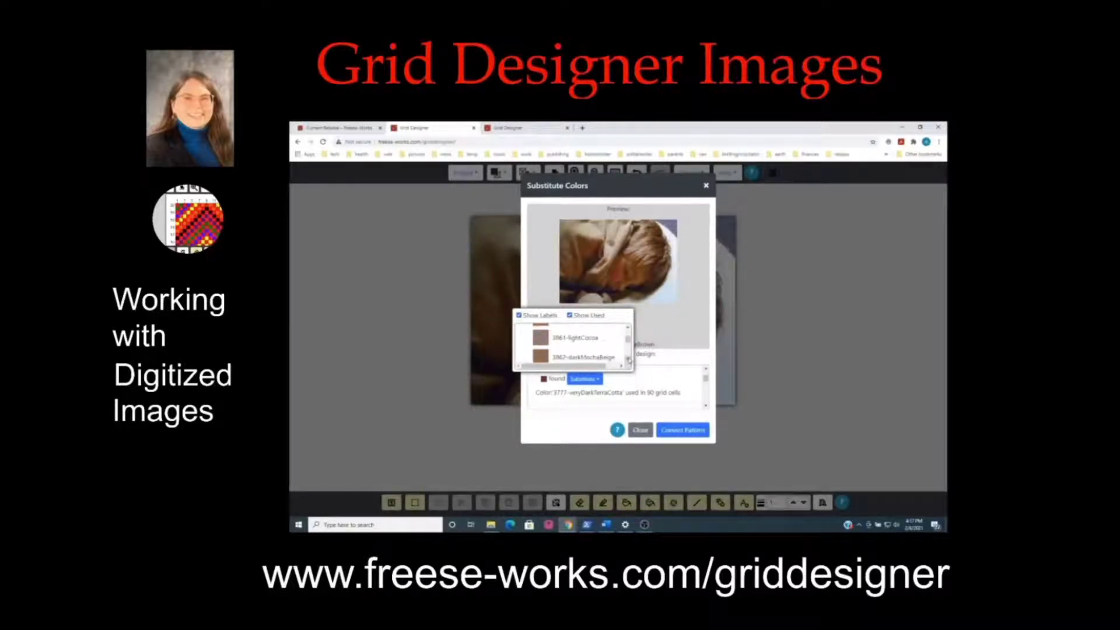
pyautogui.click(628, 359)
pyautogui.click(628, 359)
pyautogui.click(628, 359)
pyautogui.click(628, 360)
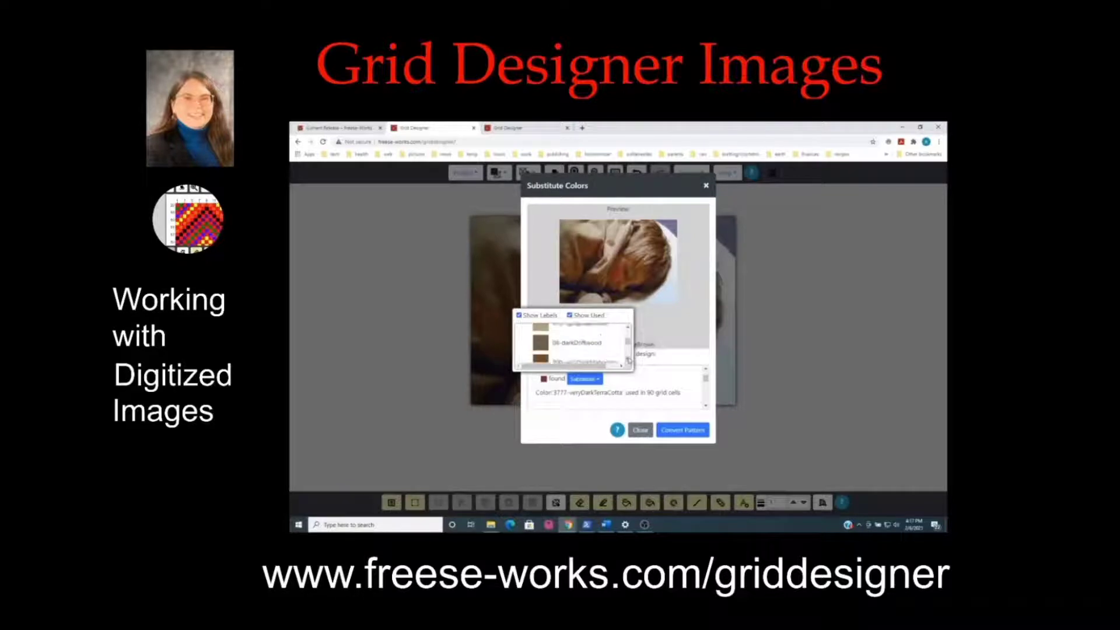
pyautogui.click(628, 360)
pyautogui.click(629, 360)
pyautogui.click(628, 359)
pyautogui.click(628, 359)
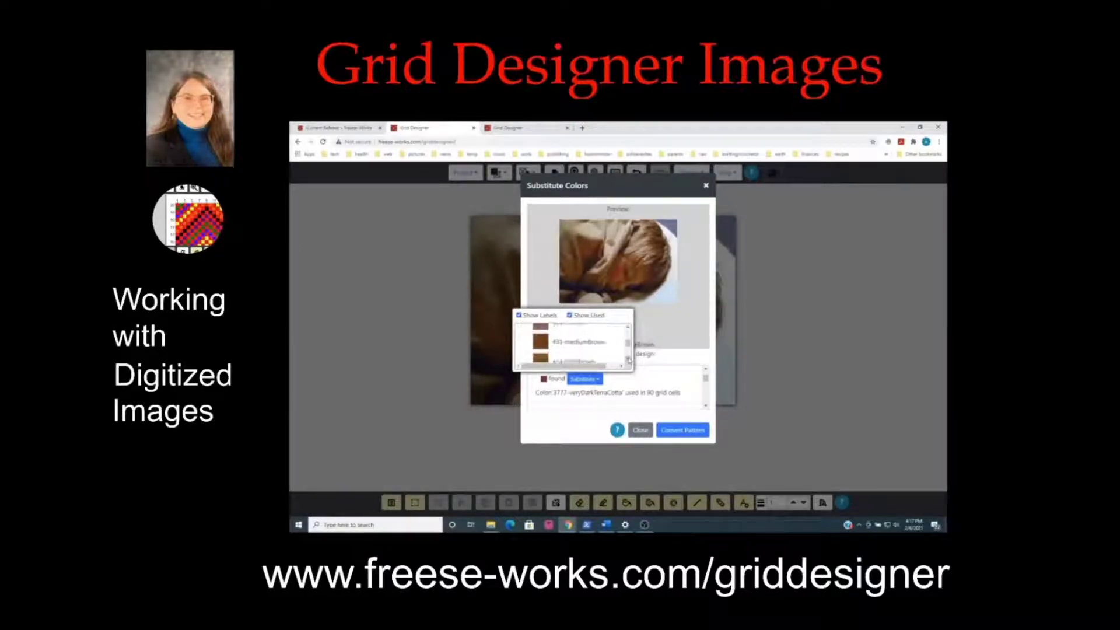
pyautogui.click(628, 360)
pyautogui.click(550, 337)
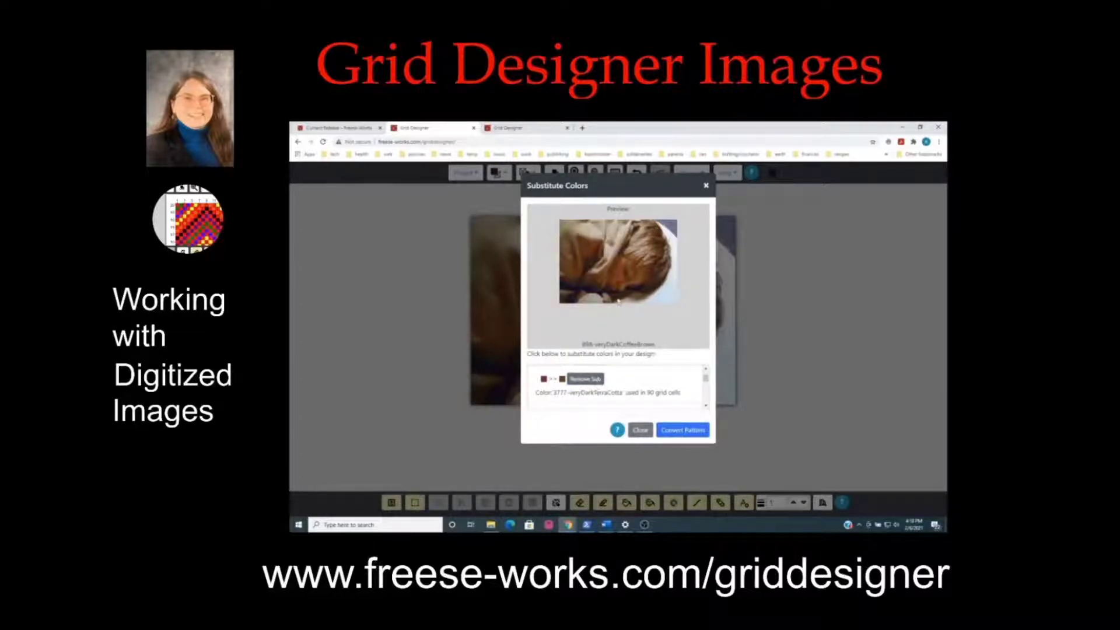
pyautogui.click(682, 430)
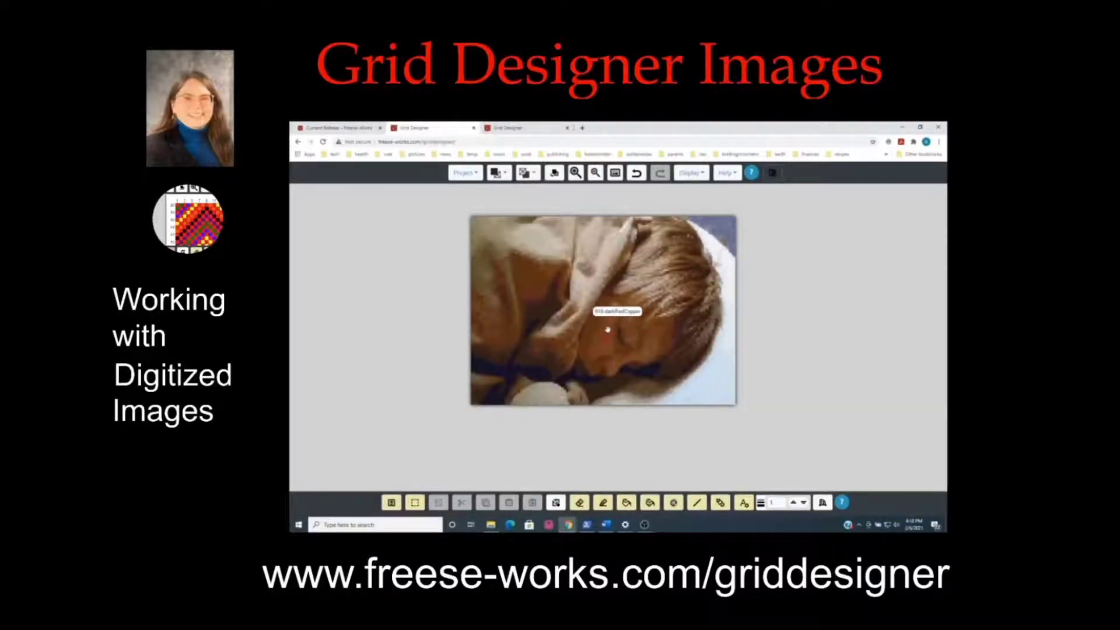
# Substitute 300-veryDarkMahogany for the cheek's 918-darkRedCopper and convert the pattern.
pyautogui.click(554, 173)
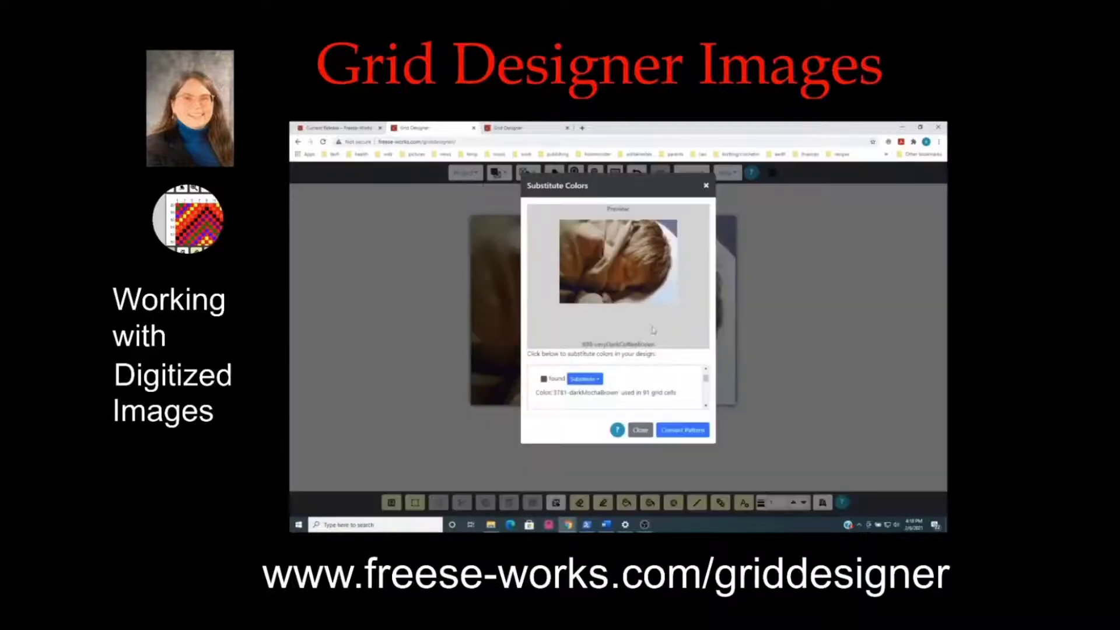
pyautogui.click(618, 280)
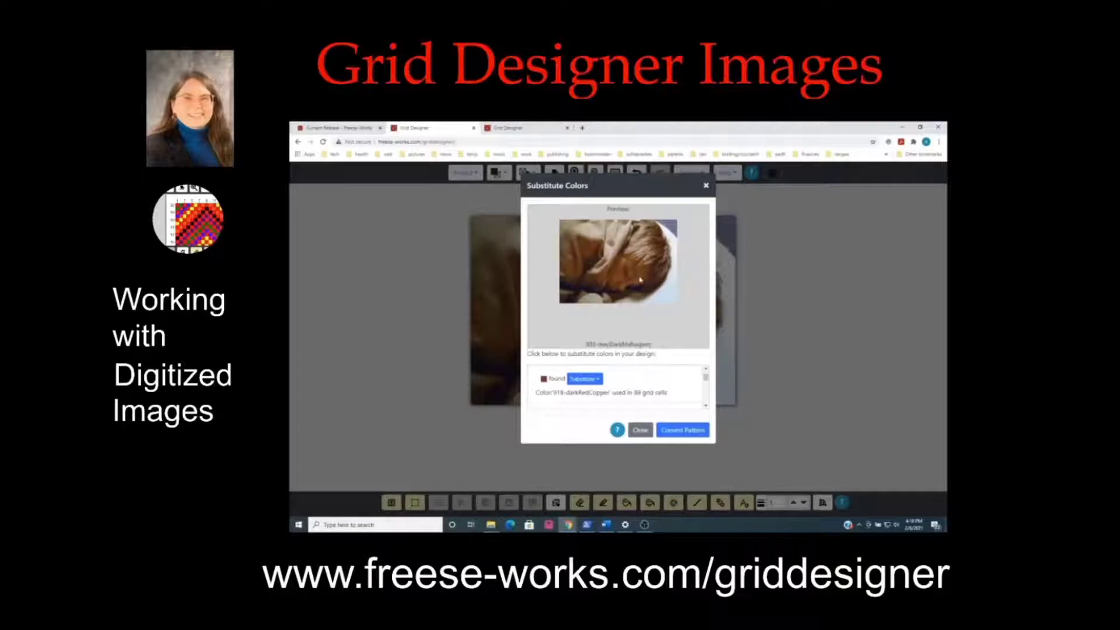
pyautogui.click(585, 379)
pyautogui.scroll(-5, 628, 340)
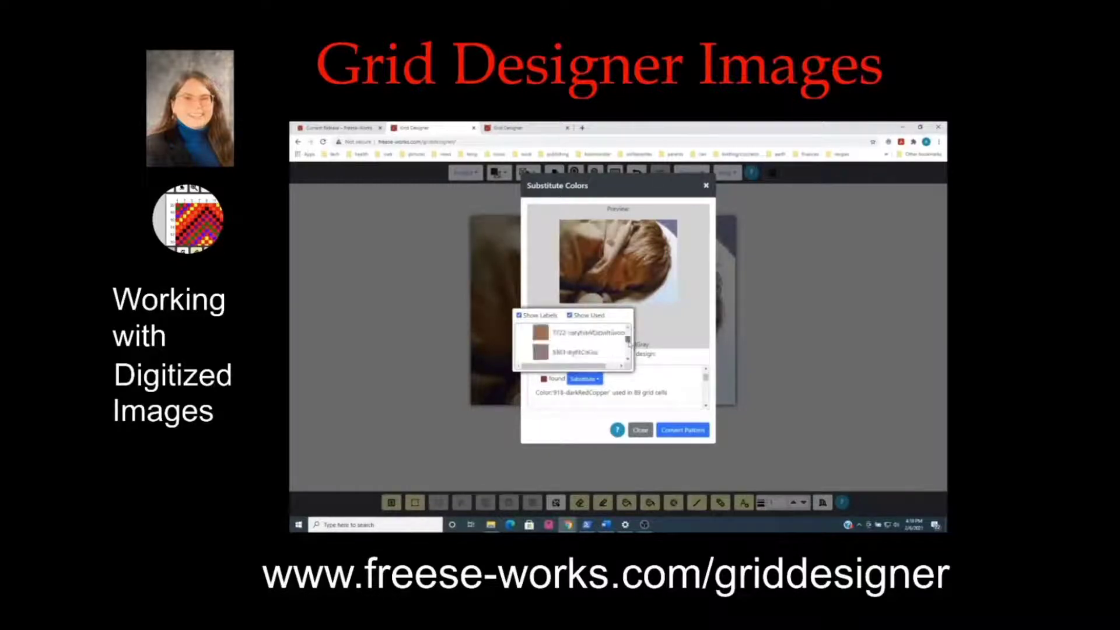
pyautogui.scroll(-5, 629, 333)
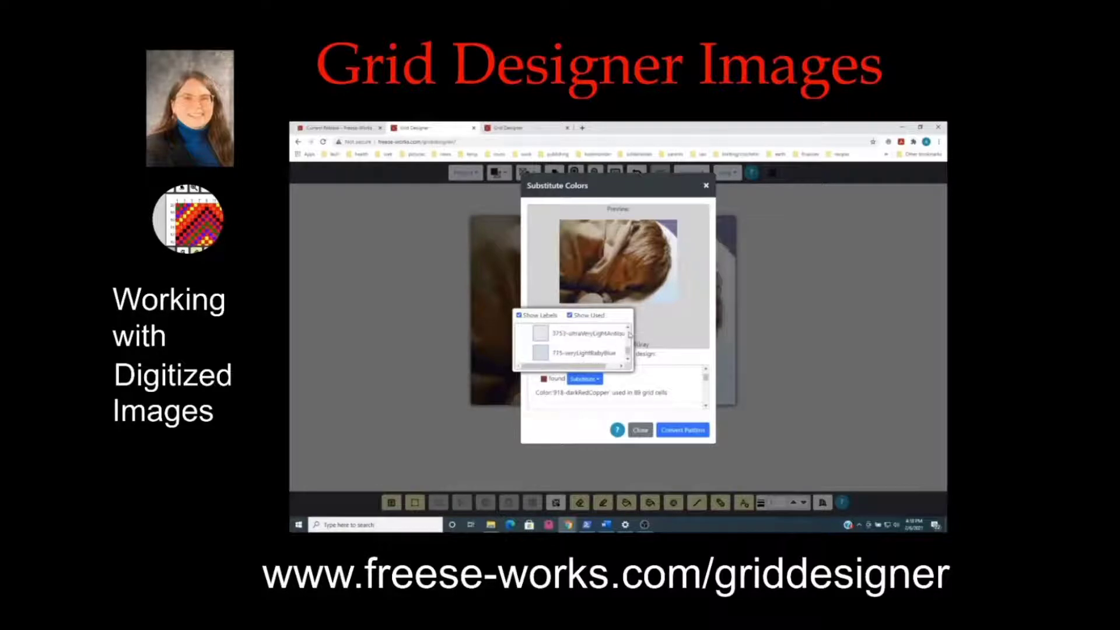
pyautogui.scroll(-4, 630, 334)
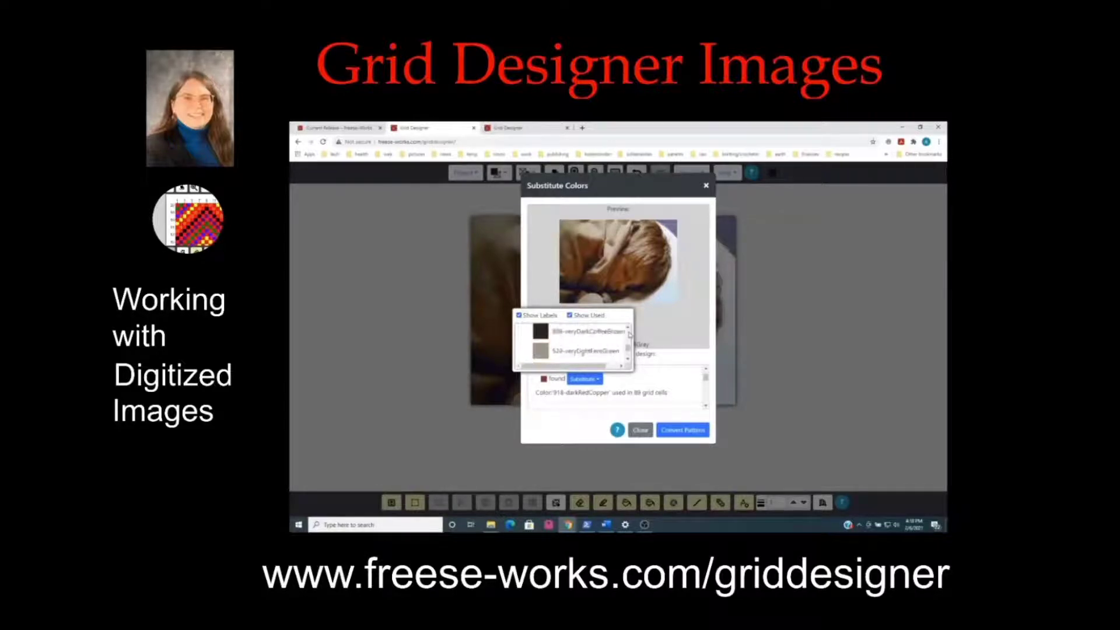
pyautogui.scroll(1, 629, 333)
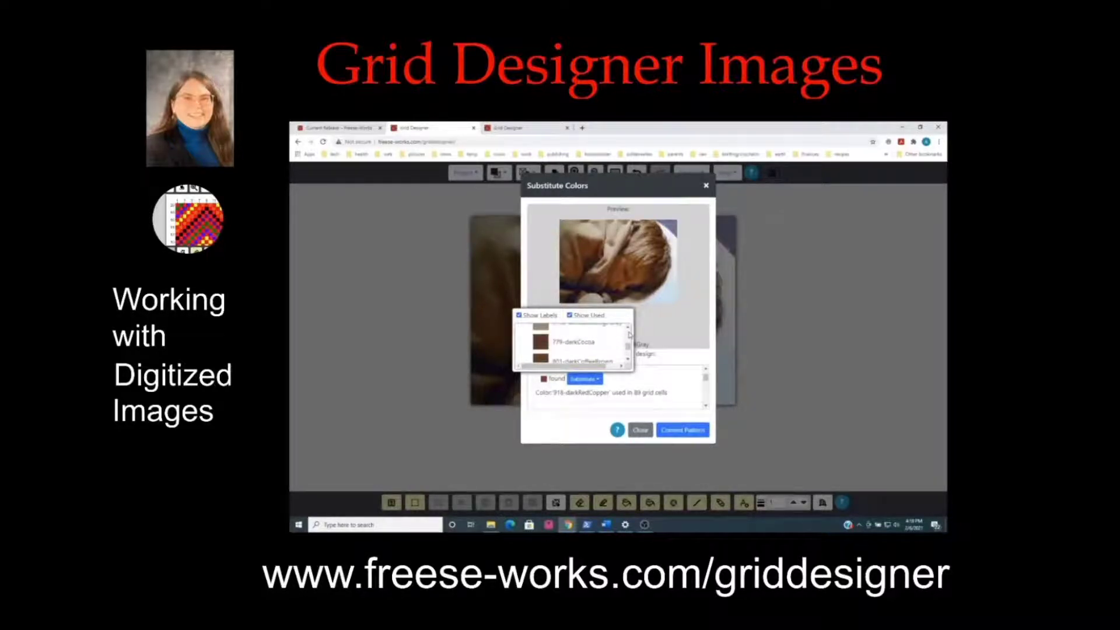
pyautogui.scroll(2, 630, 334)
pyautogui.scroll(2, 629, 334)
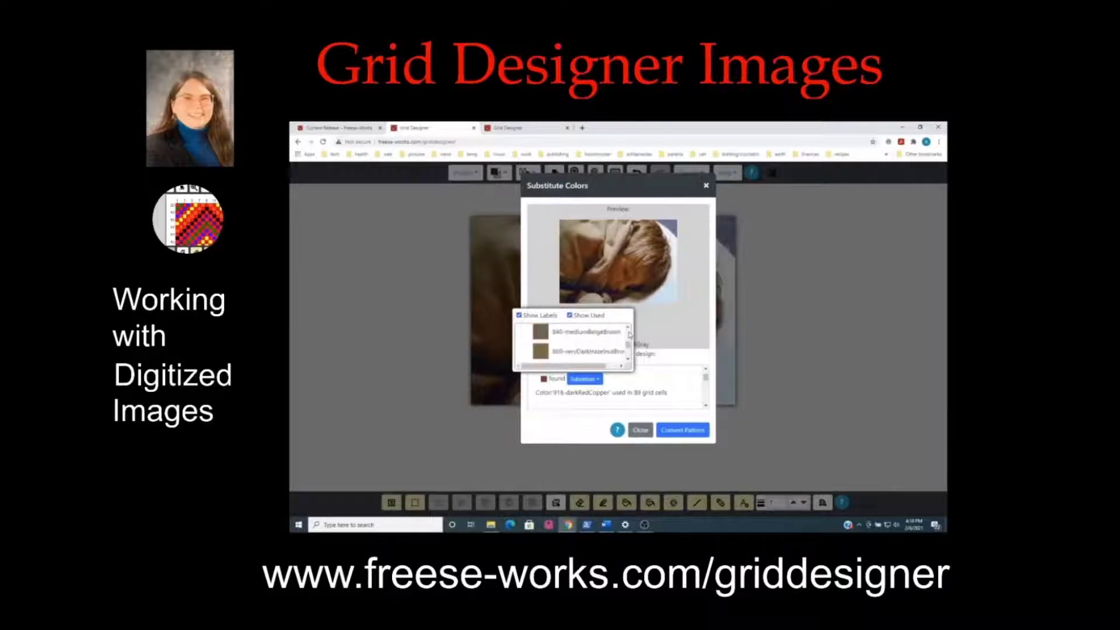
pyautogui.scroll(3, 630, 334)
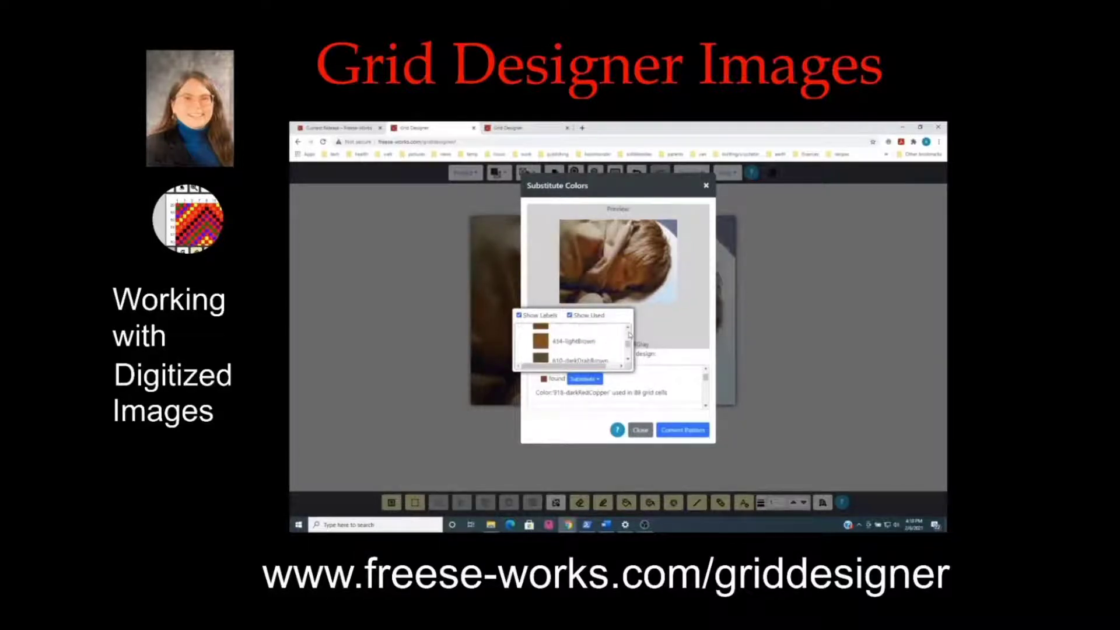
pyautogui.scroll(3, 630, 334)
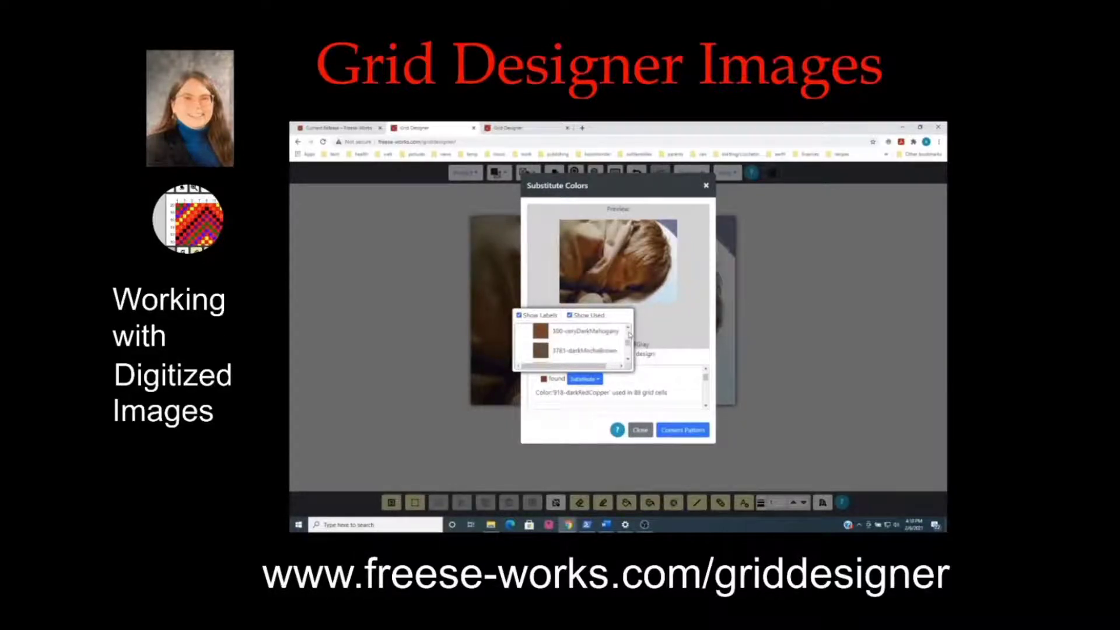
pyautogui.click(541, 330)
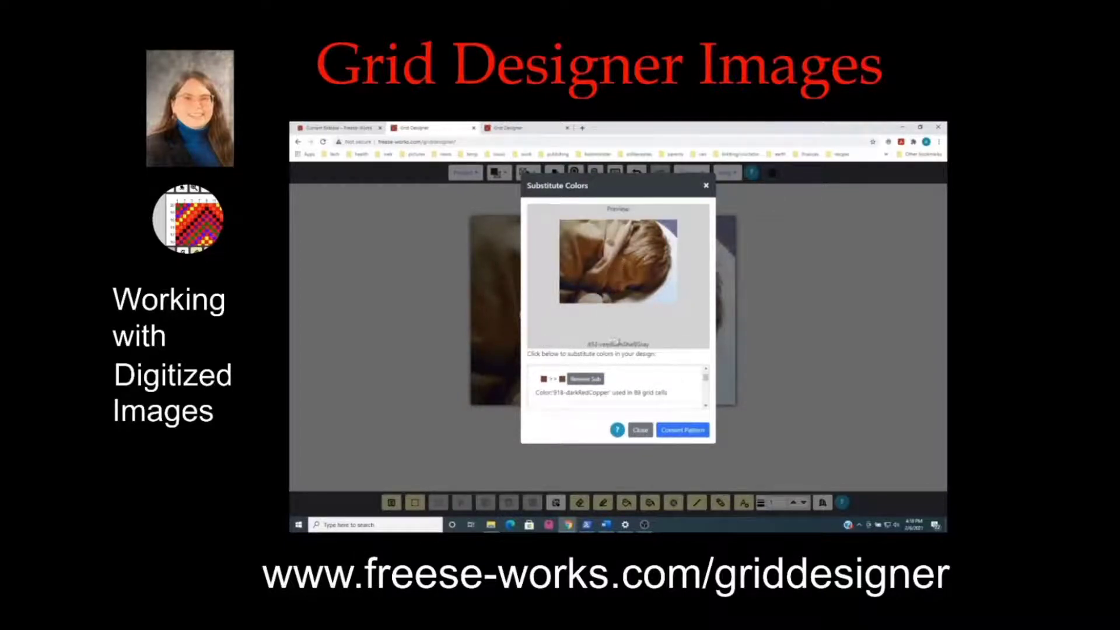
pyautogui.click(680, 432)
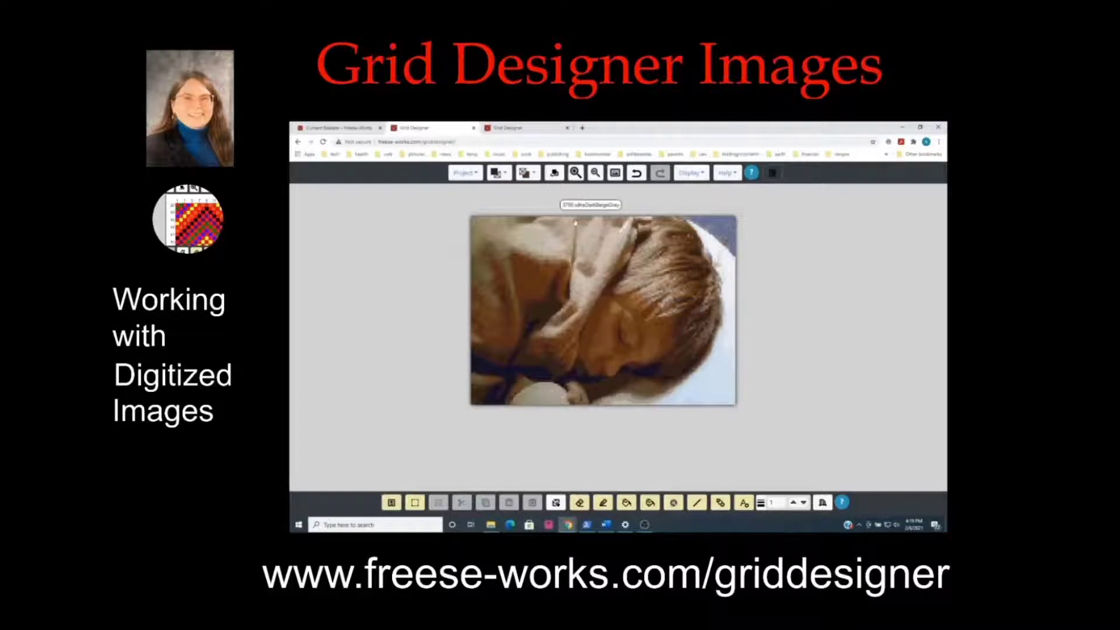
# Substitute the already used 898-veryDarkCoffeeBrown for 814-darkGarnet and convert the pattern.
pyautogui.click(554, 172)
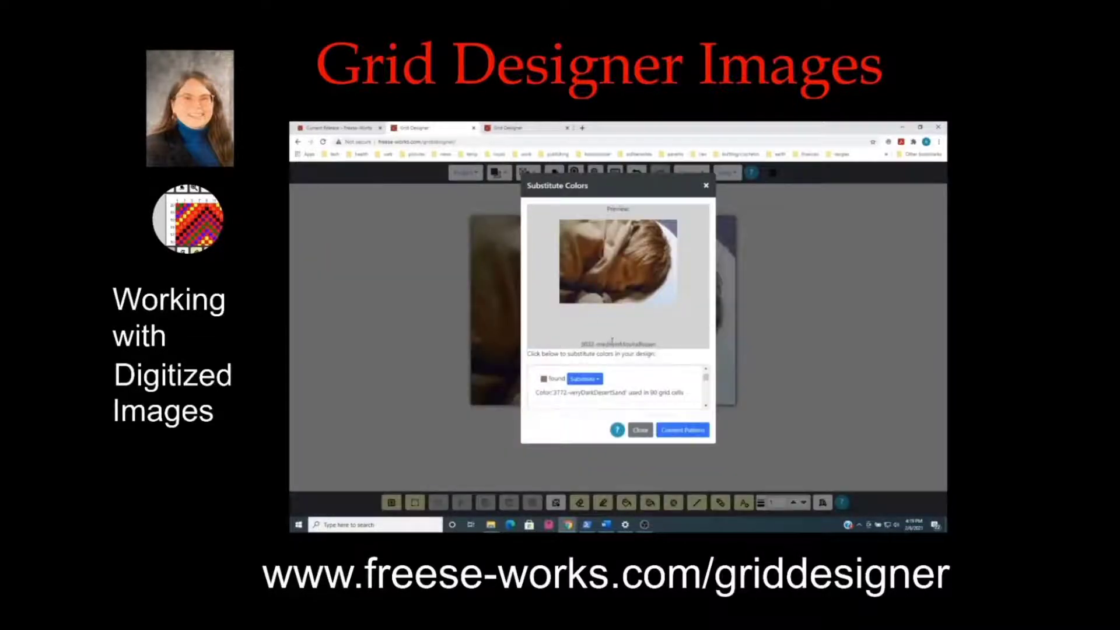
pyautogui.click(651, 272)
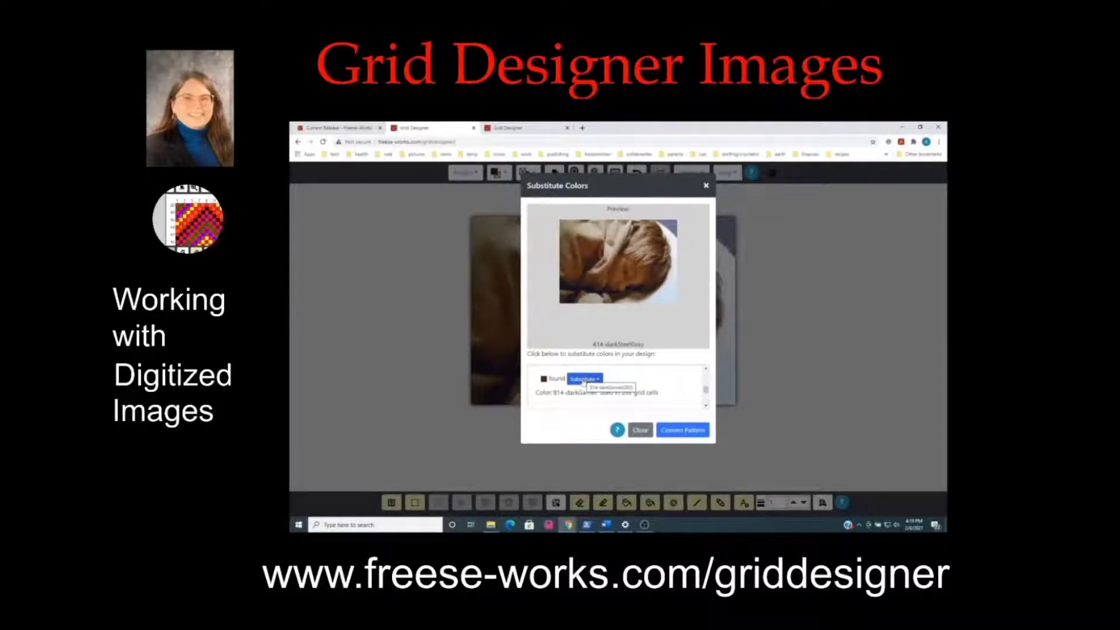
pyautogui.click(583, 380)
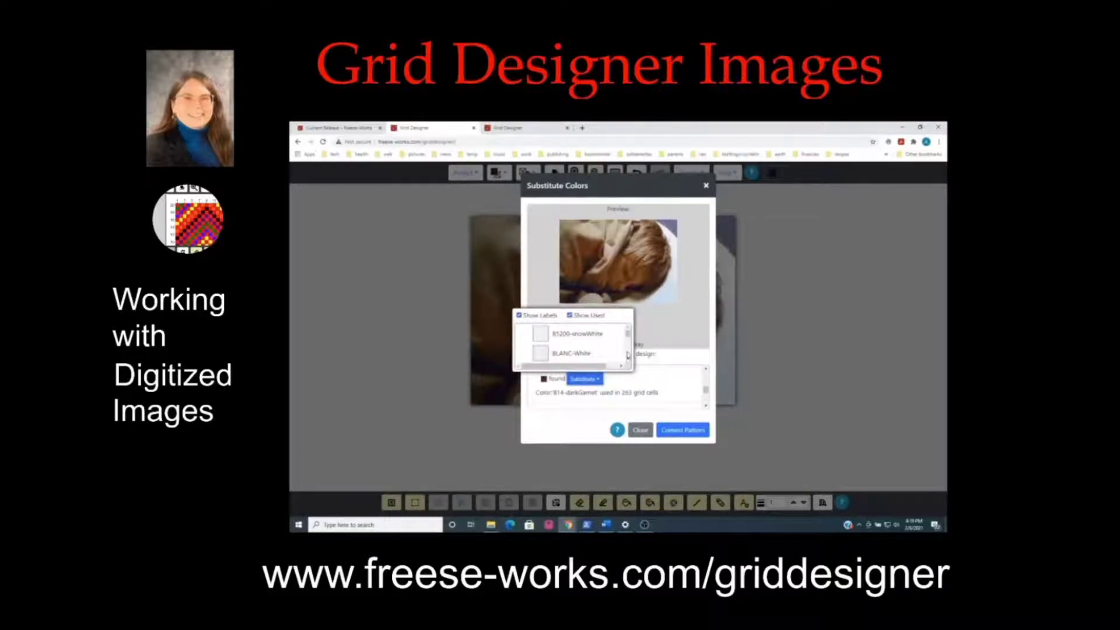
pyautogui.scroll(-5, 630, 335)
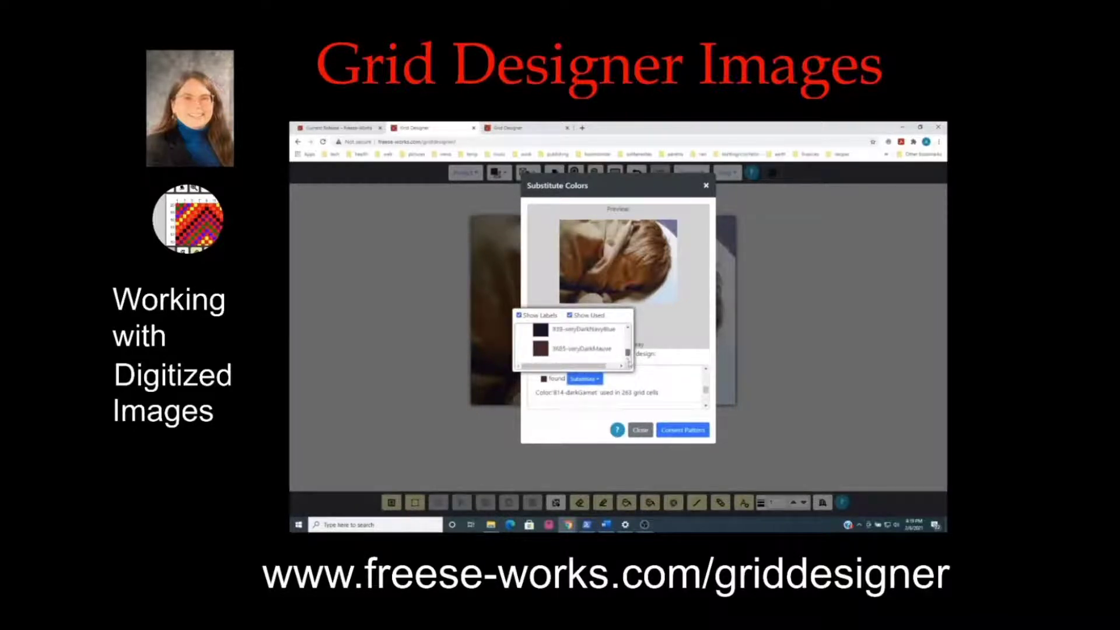
pyautogui.scroll(4, 629, 337)
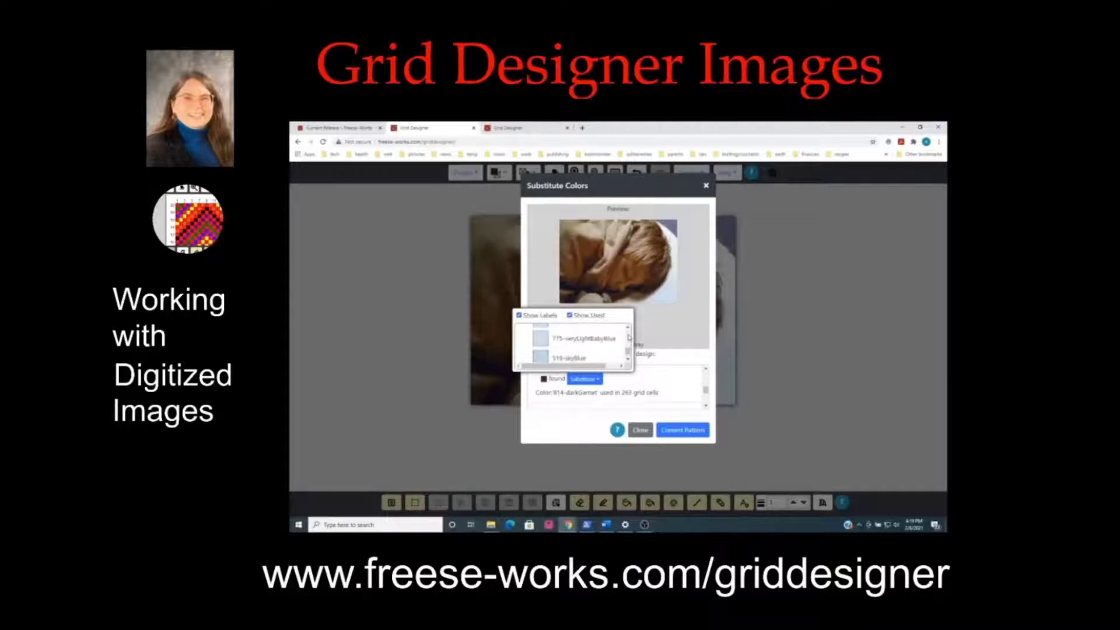
pyautogui.scroll(1, 629, 337)
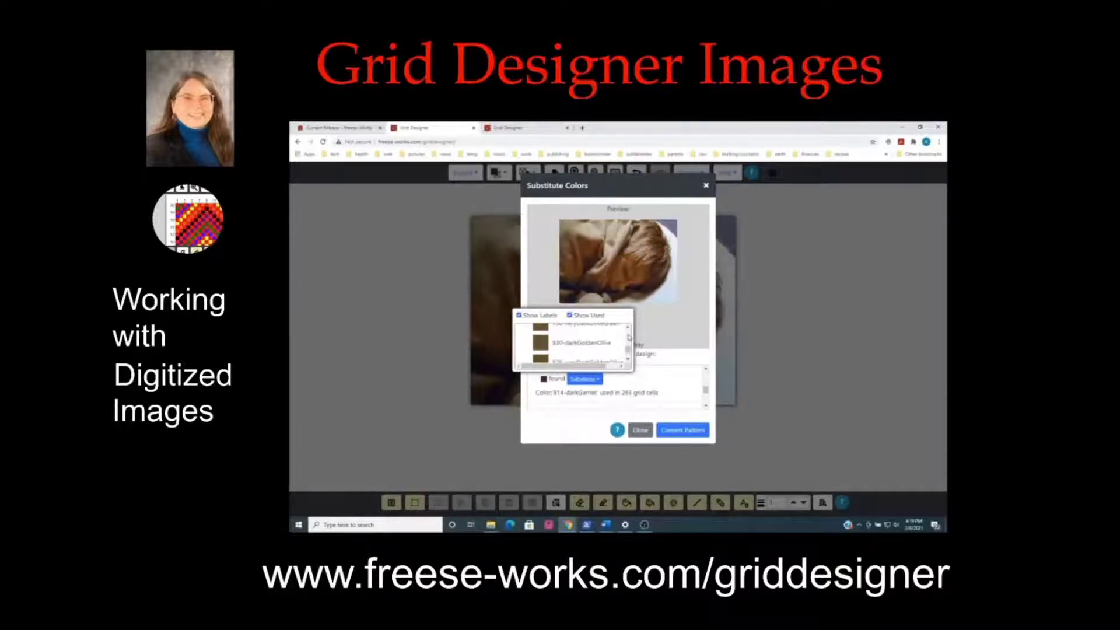
pyautogui.scroll(1, 628, 337)
pyautogui.scroll(1, 629, 337)
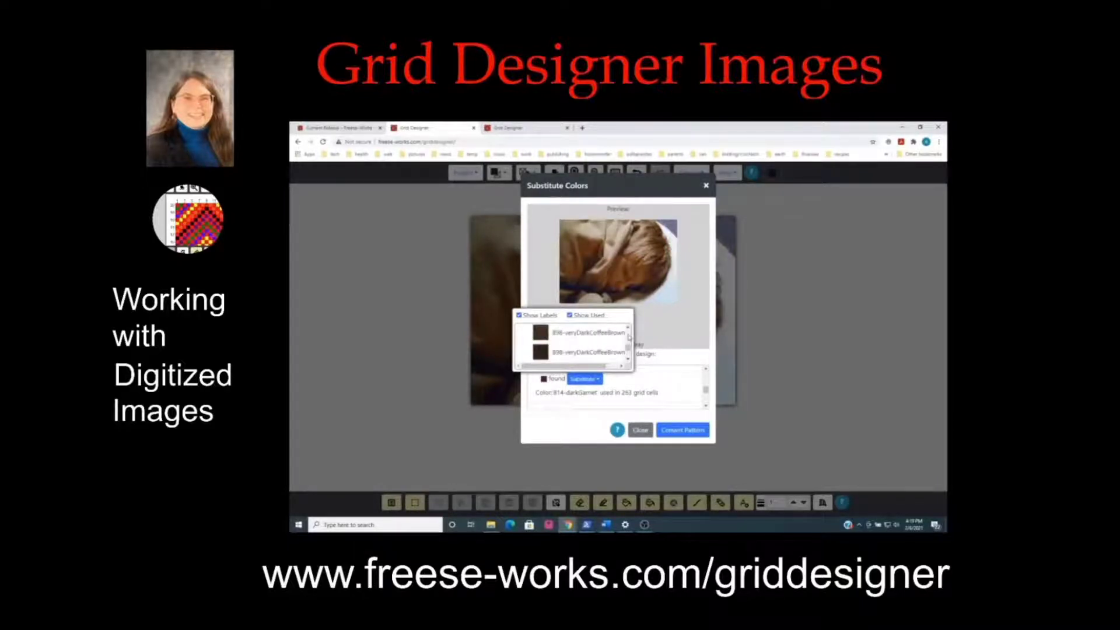
pyautogui.click(542, 334)
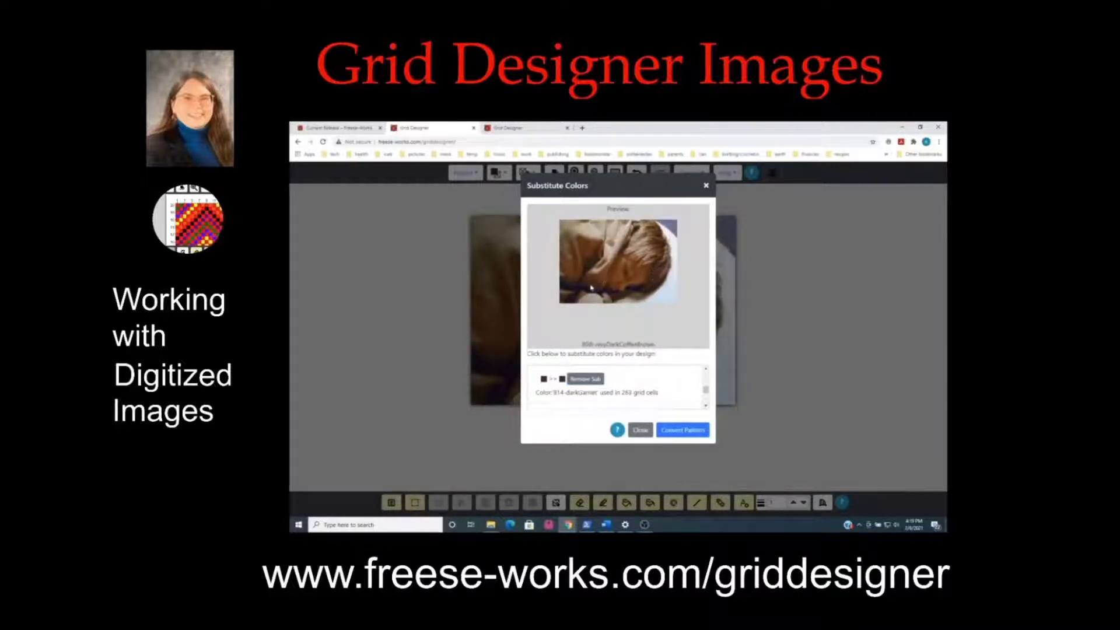
pyautogui.click(682, 430)
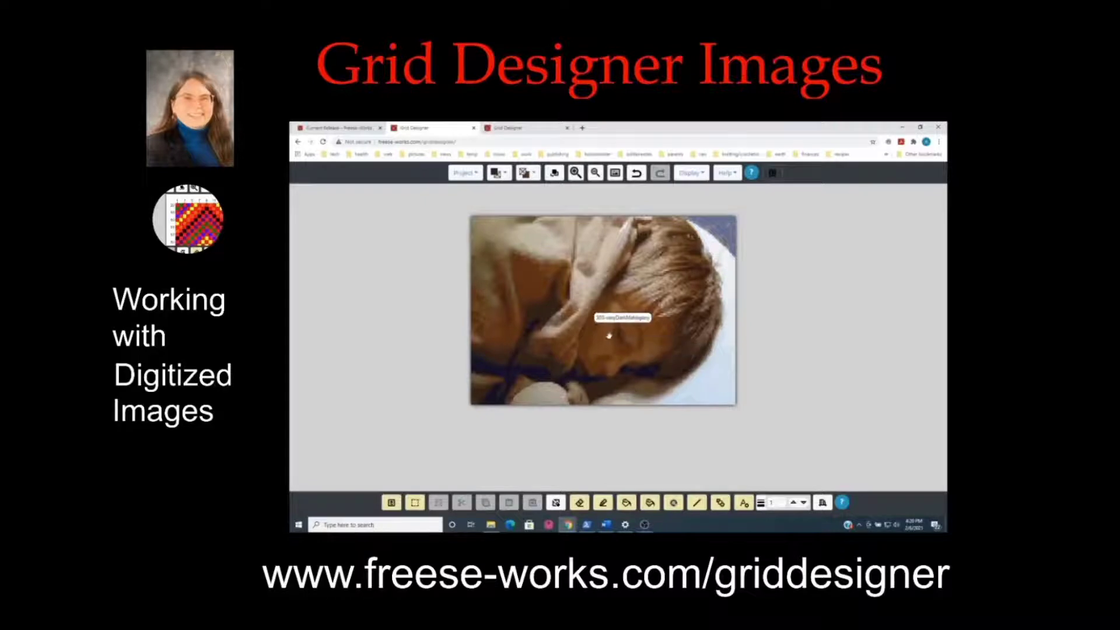
# Choose the shadow's 939-veryDarkNavyBlue for substitution and look through the already used thread colors for a replacement.
pyautogui.click(556, 177)
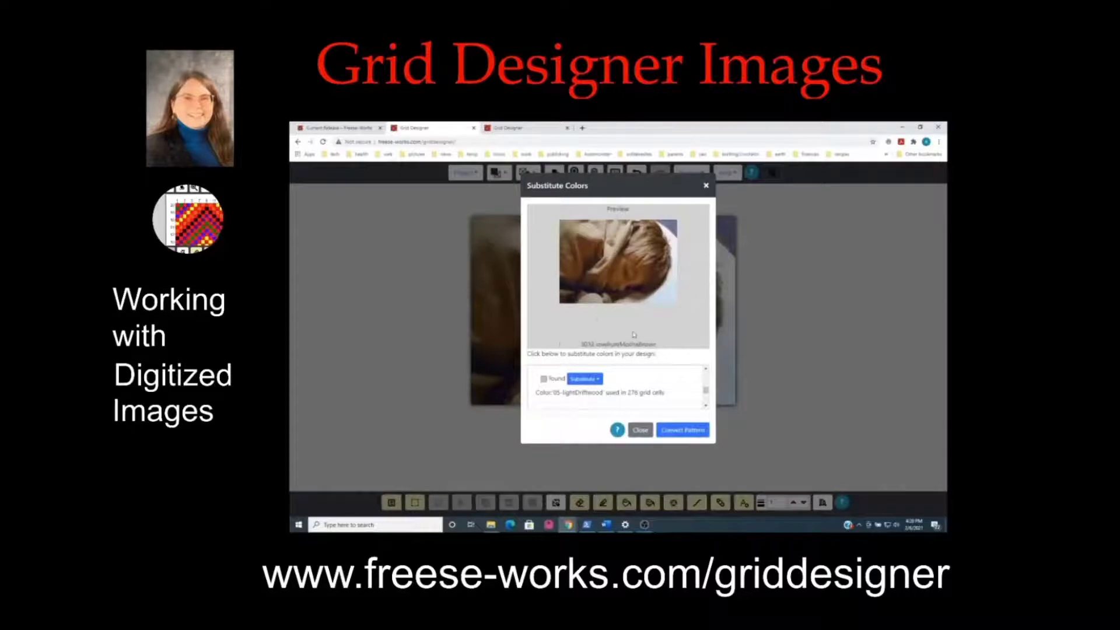
pyautogui.click(575, 292)
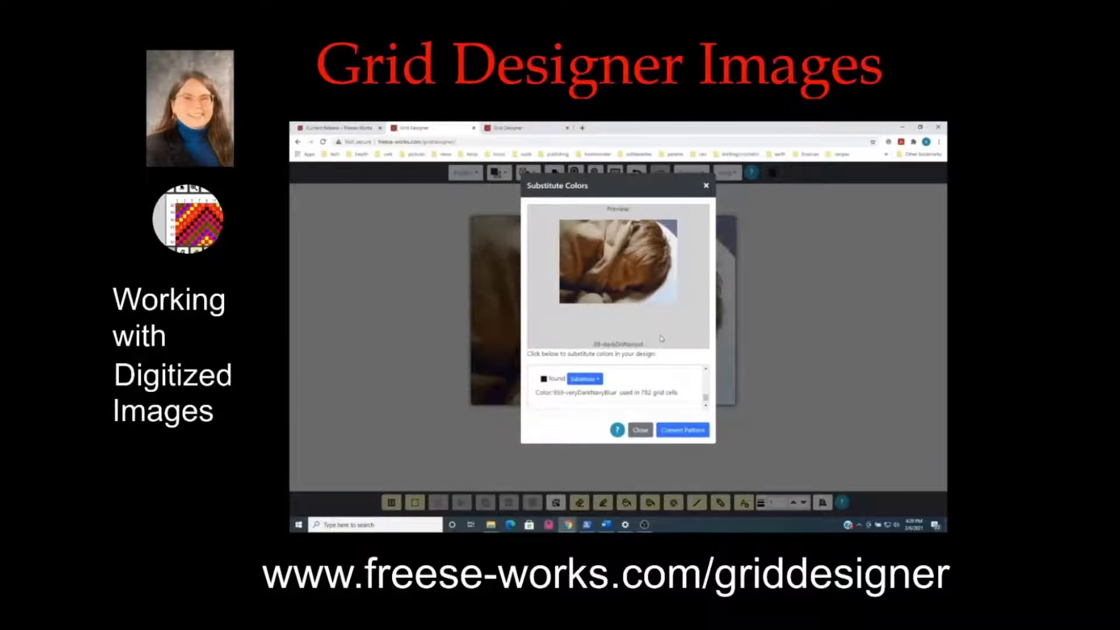
pyautogui.click(583, 379)
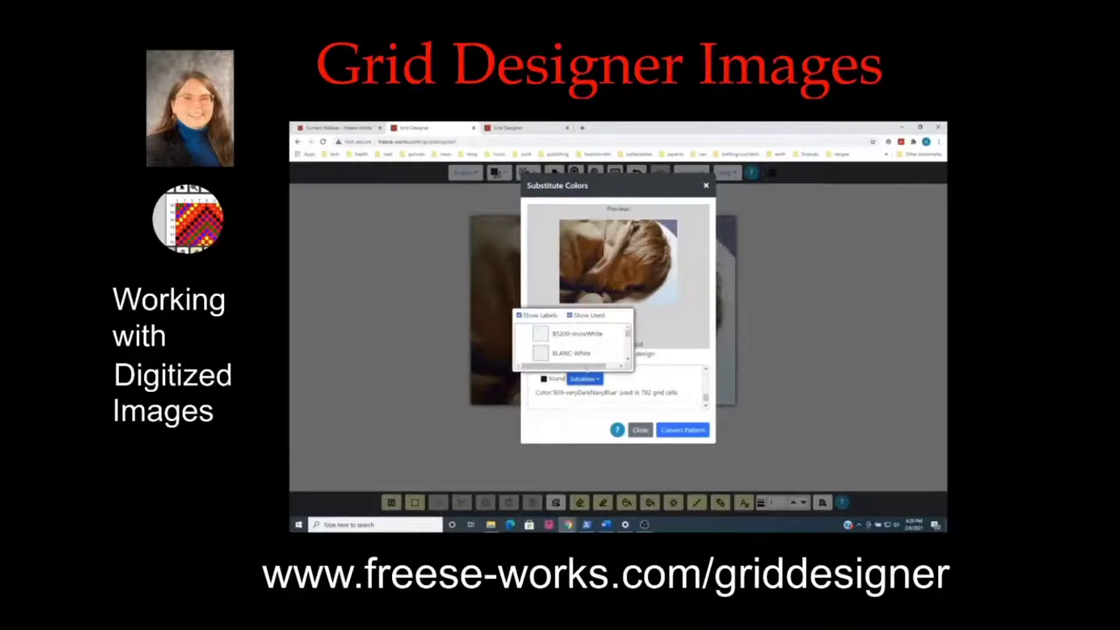
pyautogui.click(629, 361)
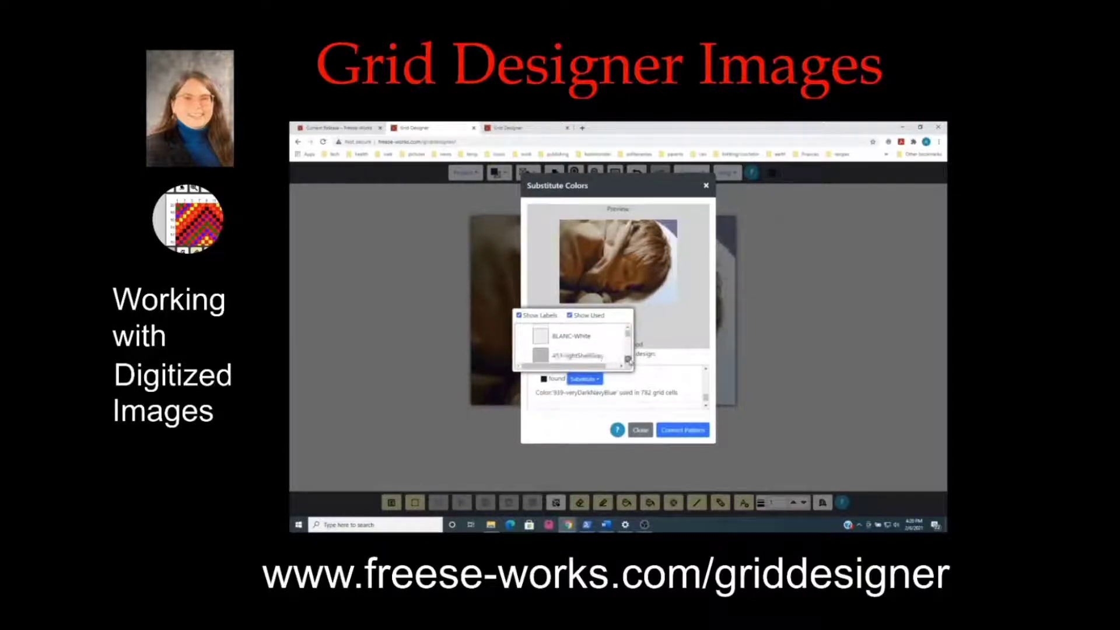
pyautogui.click(628, 361)
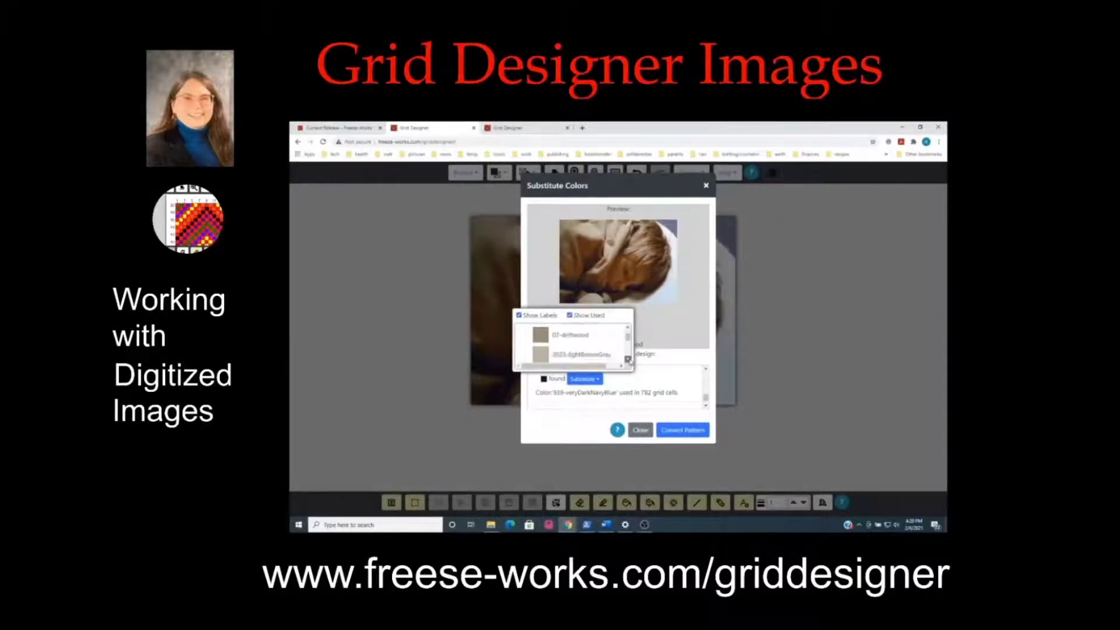
pyautogui.click(629, 361)
pyautogui.click(629, 361)
pyautogui.click(629, 361)
pyautogui.click(628, 361)
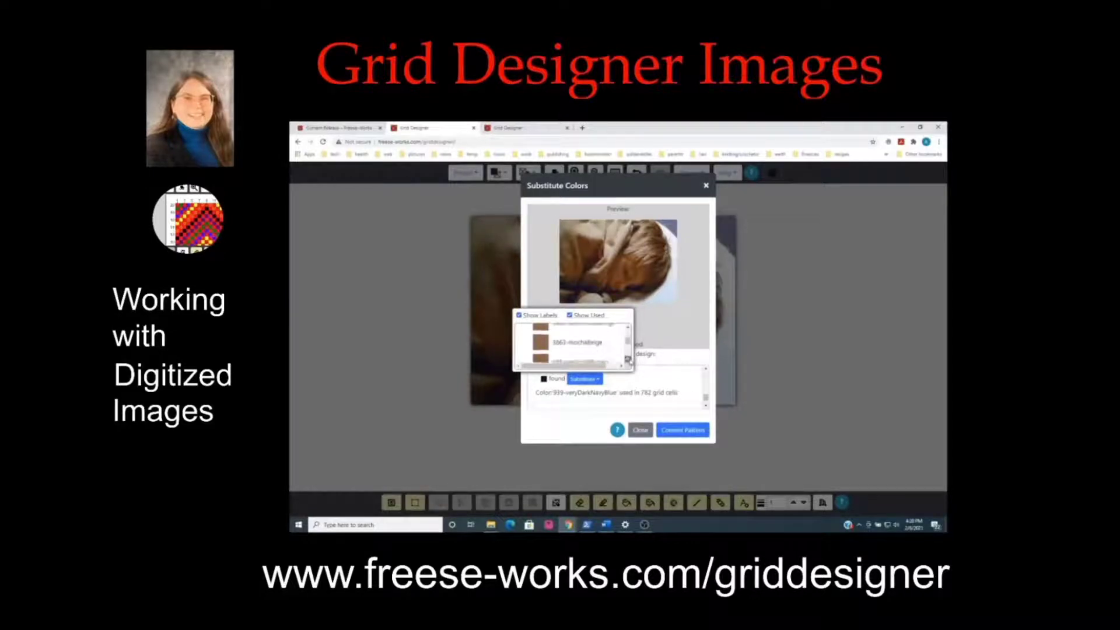
pyautogui.click(629, 361)
pyautogui.click(629, 361)
pyautogui.click(629, 361)
pyautogui.click(629, 361)
pyautogui.click(629, 361)
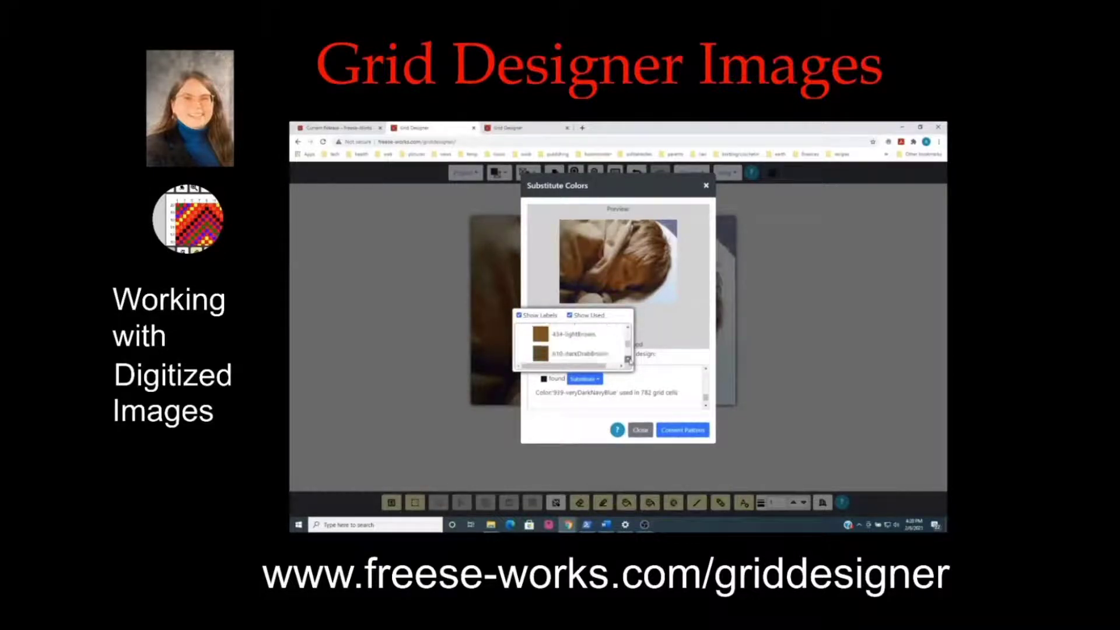
pyautogui.click(629, 361)
pyautogui.click(629, 361)
pyautogui.click(629, 361)
pyautogui.click(629, 361)
pyautogui.click(628, 360)
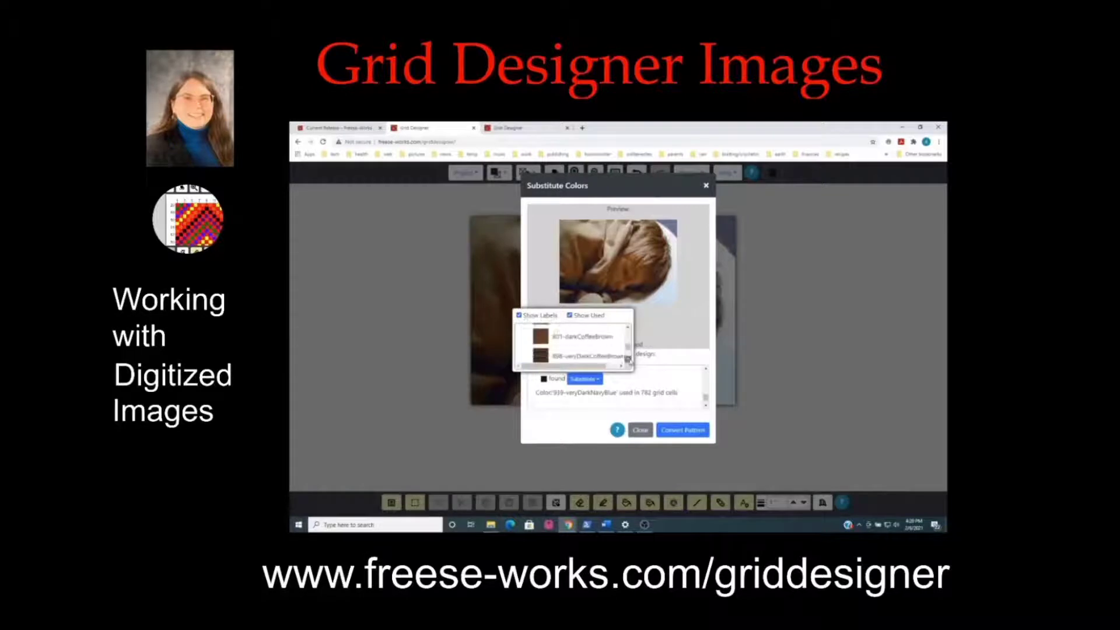
pyautogui.click(628, 360)
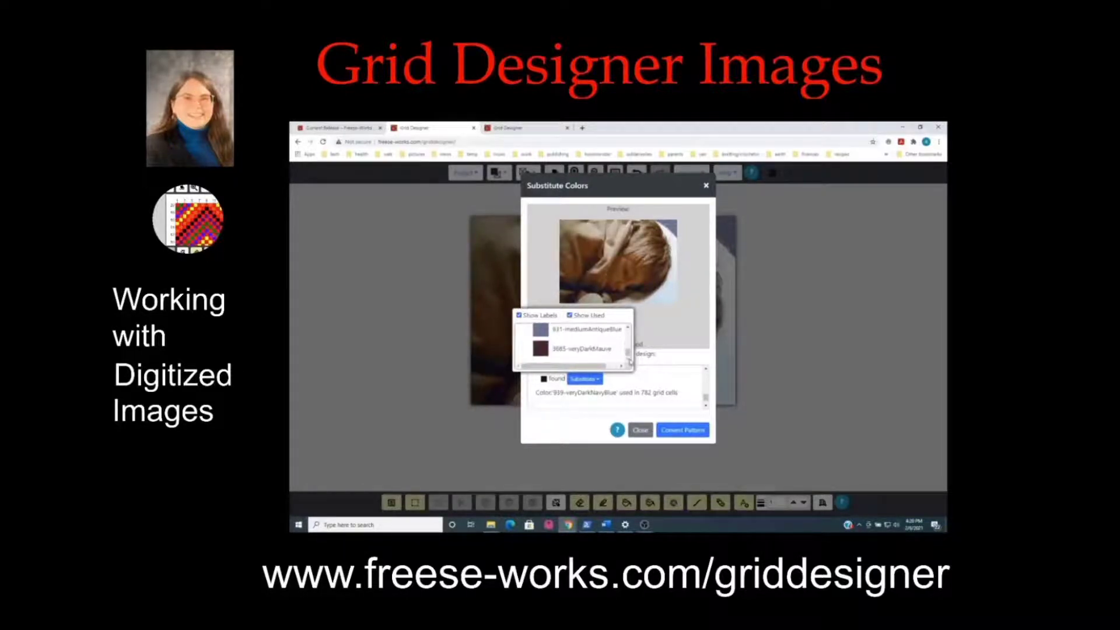
# List thread colors beyond the used ones, search for "black", substitute 310-black for 939-veryDarkNavyBlue, and convert the pattern.
pyautogui.click(569, 315)
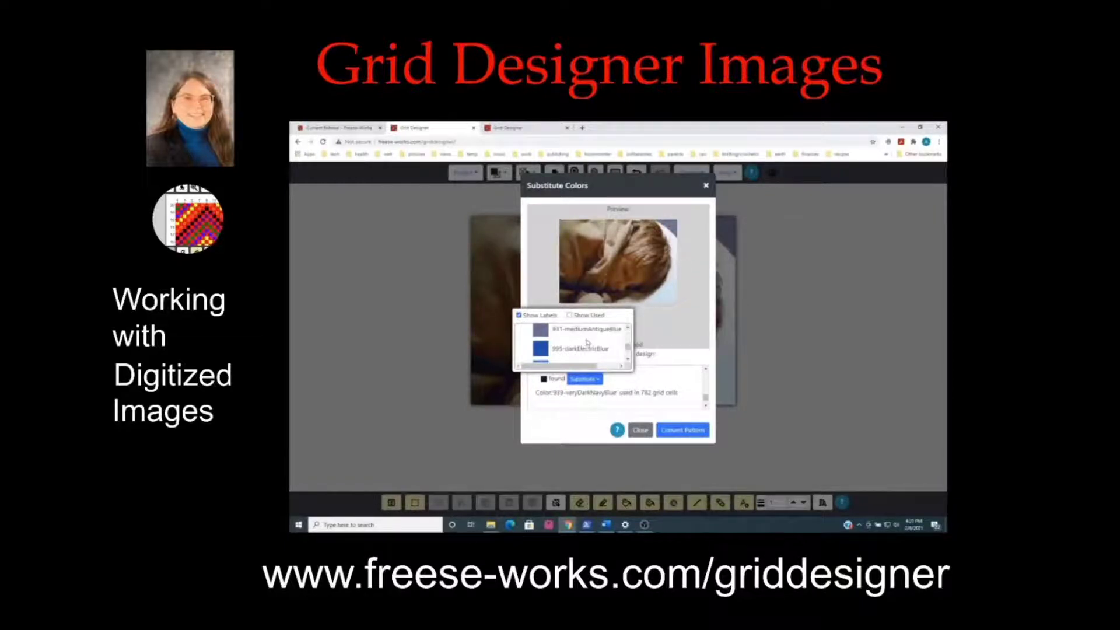
pyautogui.hotkey('ctrl', 'f')
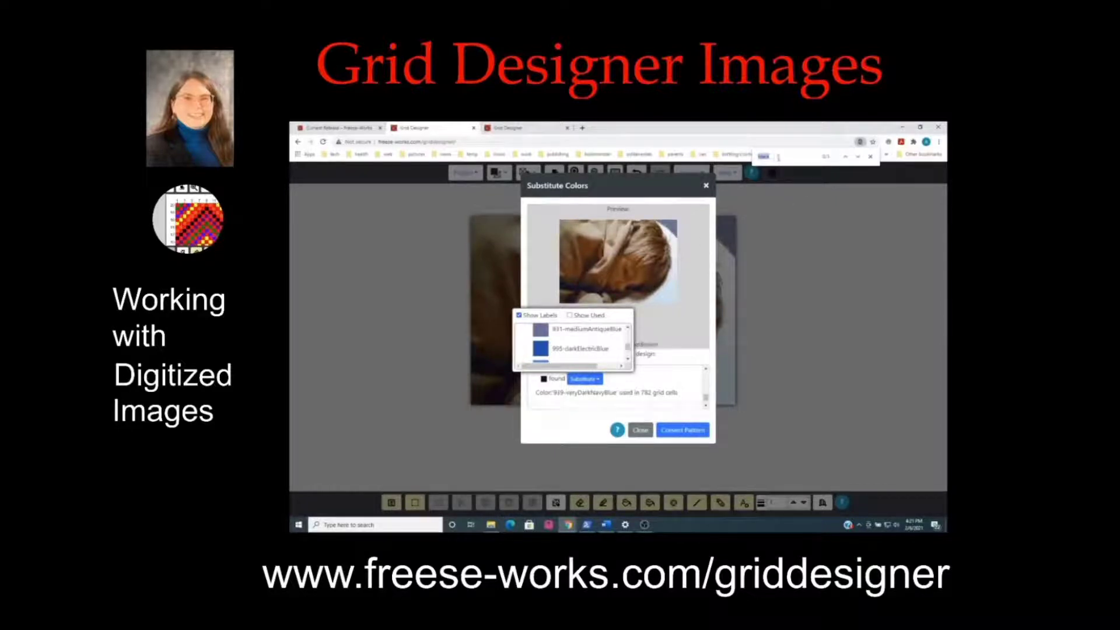
pyautogui.write('black')
pyautogui.doubleClick(764, 156)
pyautogui.write('tealblack')
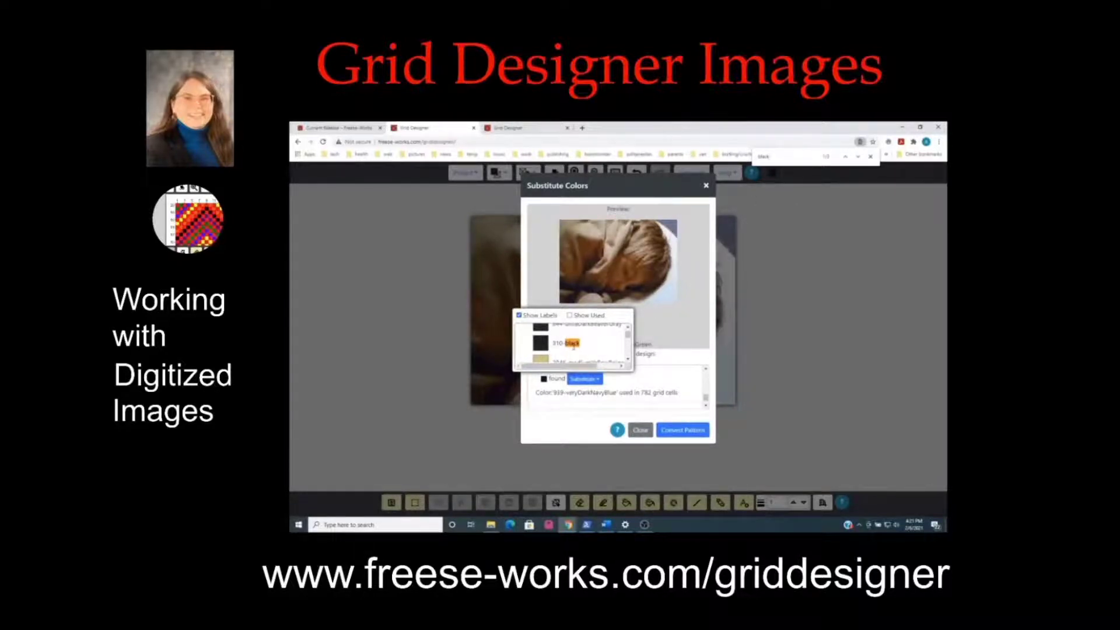
pyautogui.click(541, 344)
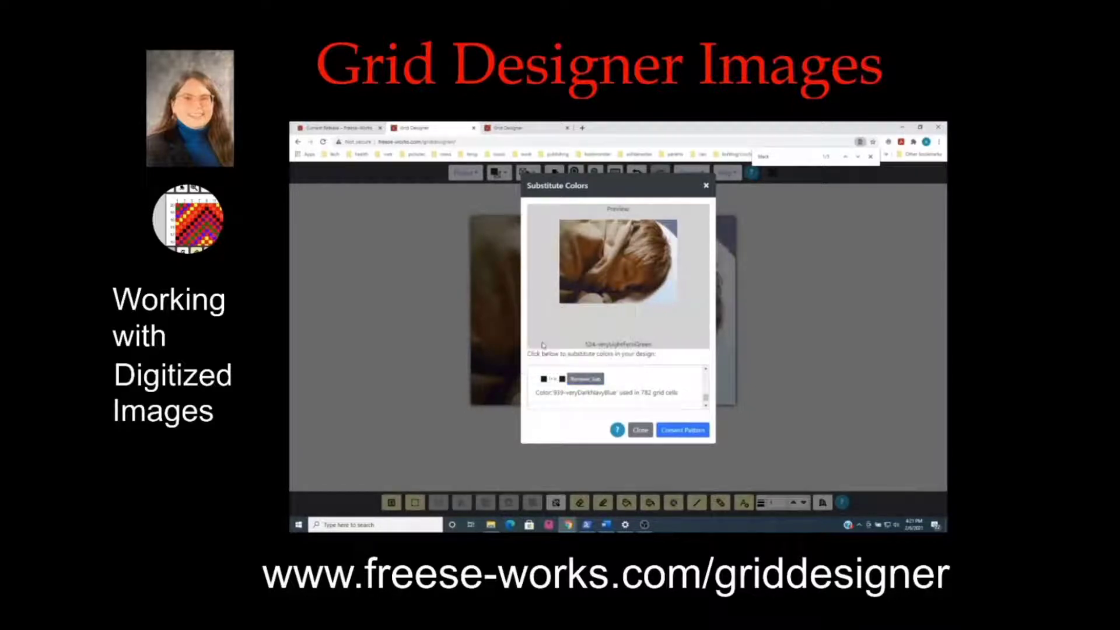
pyautogui.click(679, 431)
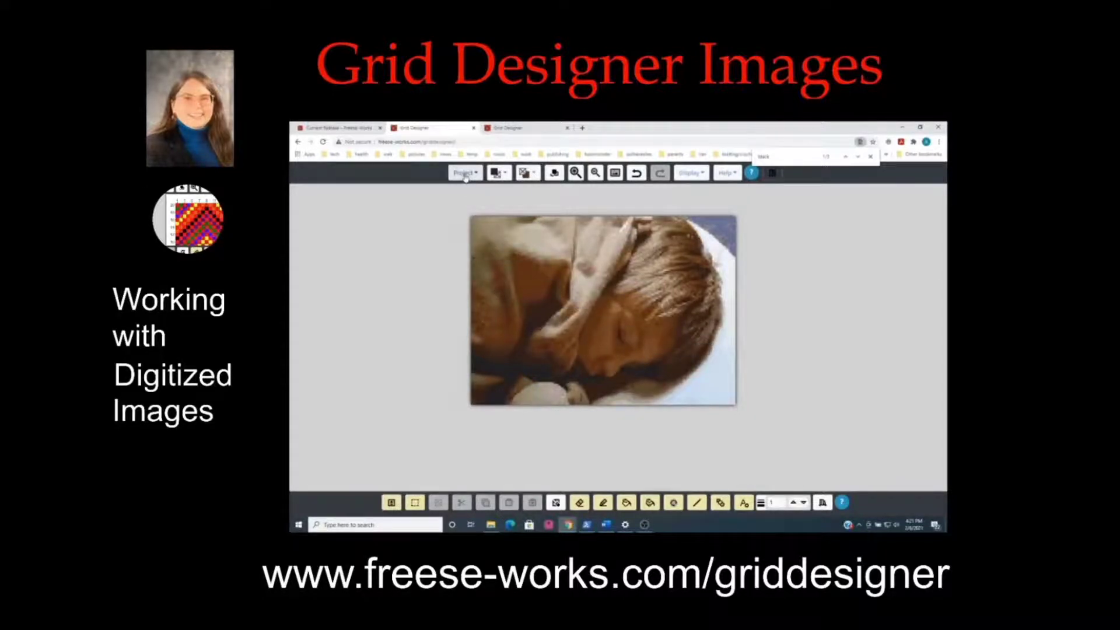
# Set the pattern's square cell size to the pre-defined CrossStitch, 14 count and save the change.
pyautogui.click(694, 173)
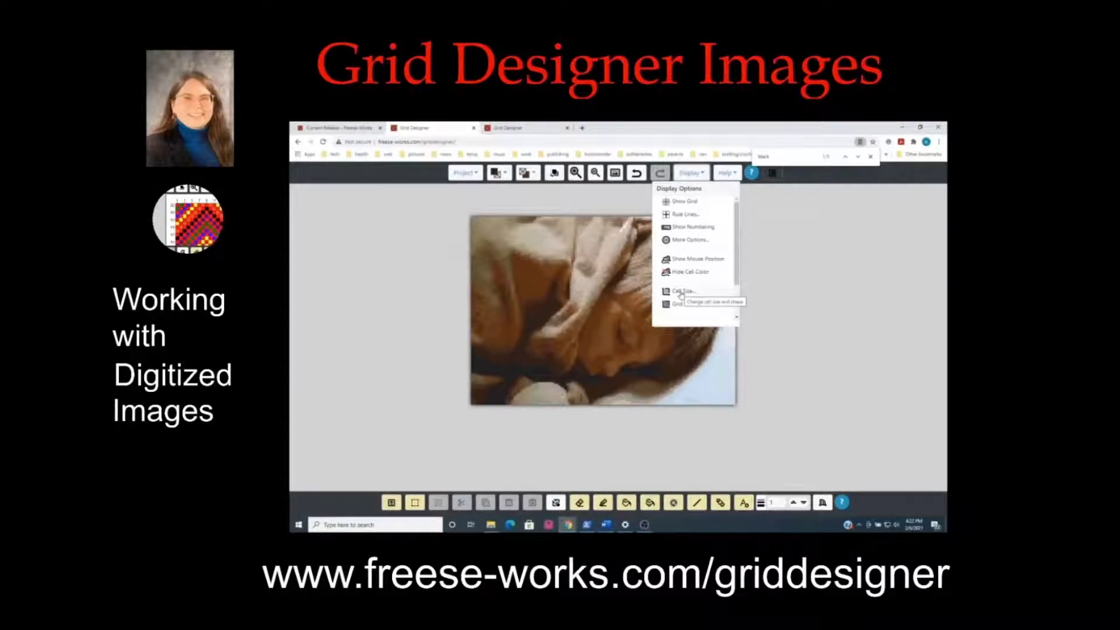
pyautogui.click(681, 292)
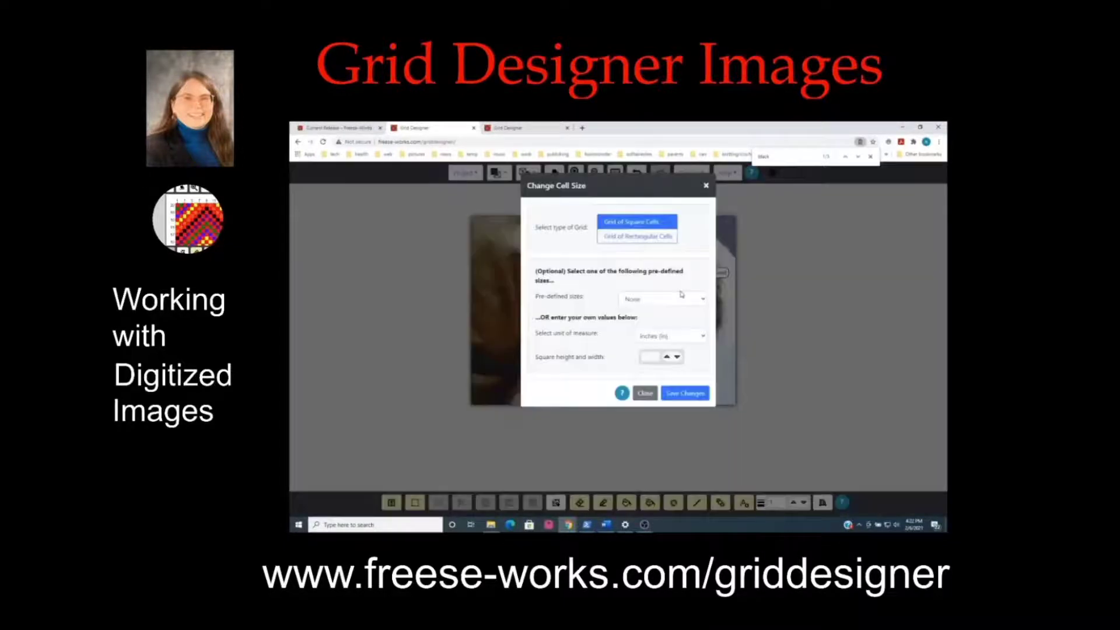
pyautogui.click(664, 299)
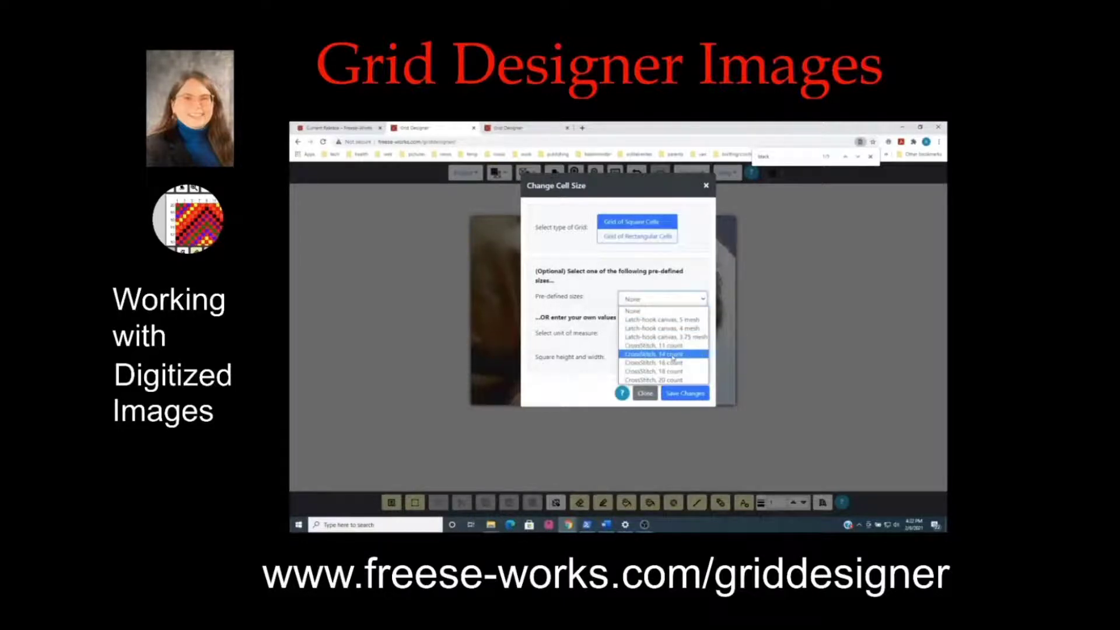
pyautogui.click(673, 355)
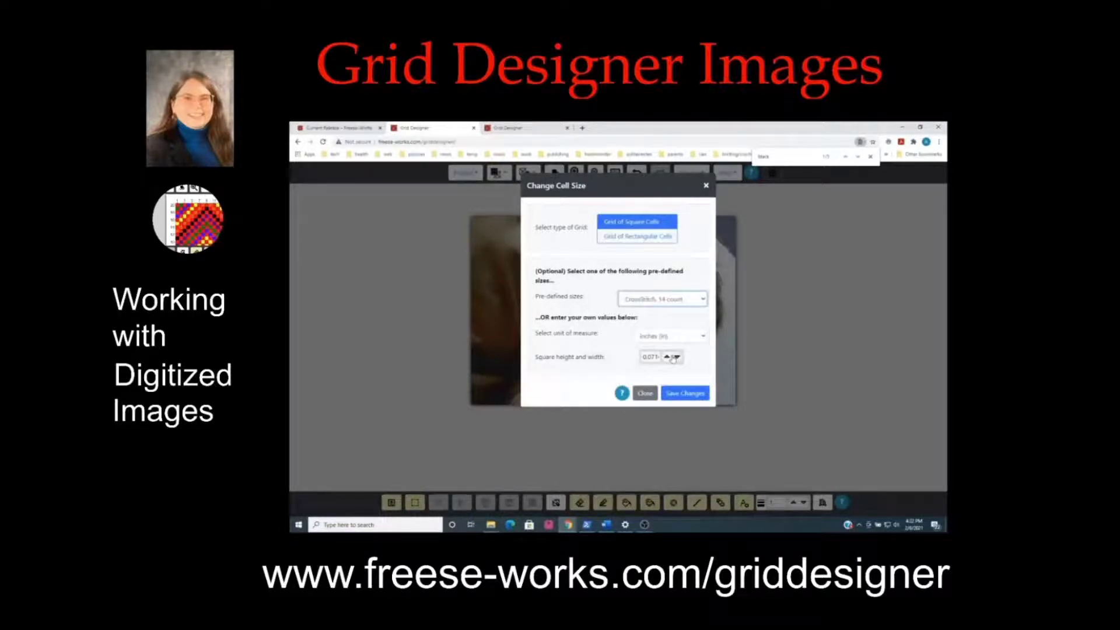
pyautogui.click(685, 394)
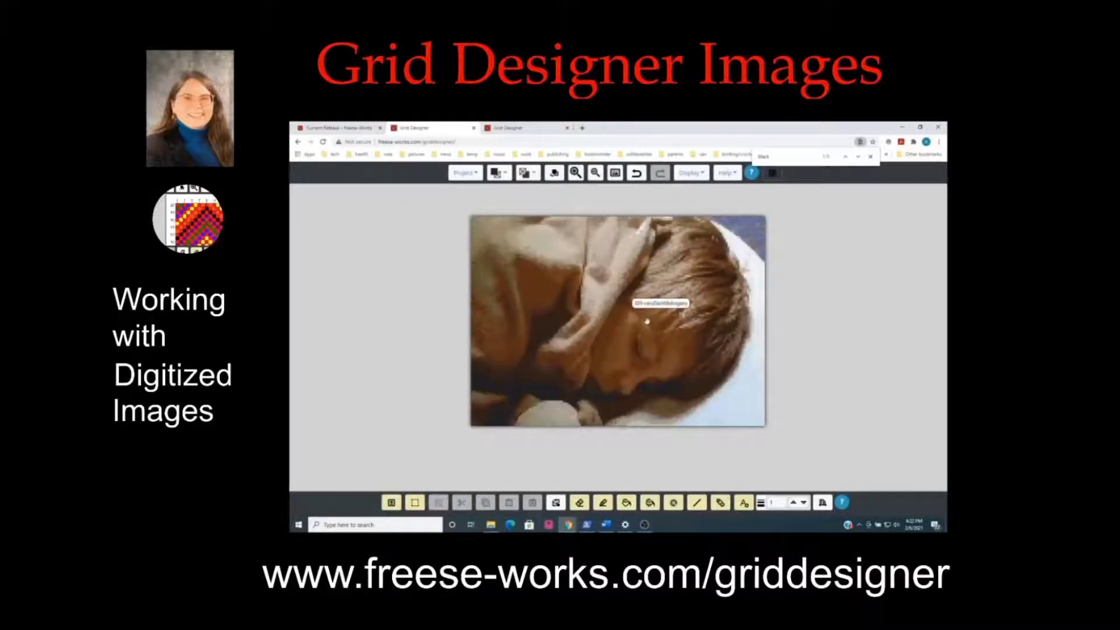
# Review the project information for the grid size, finished size, cell size and colors used.
pyautogui.click(465, 173)
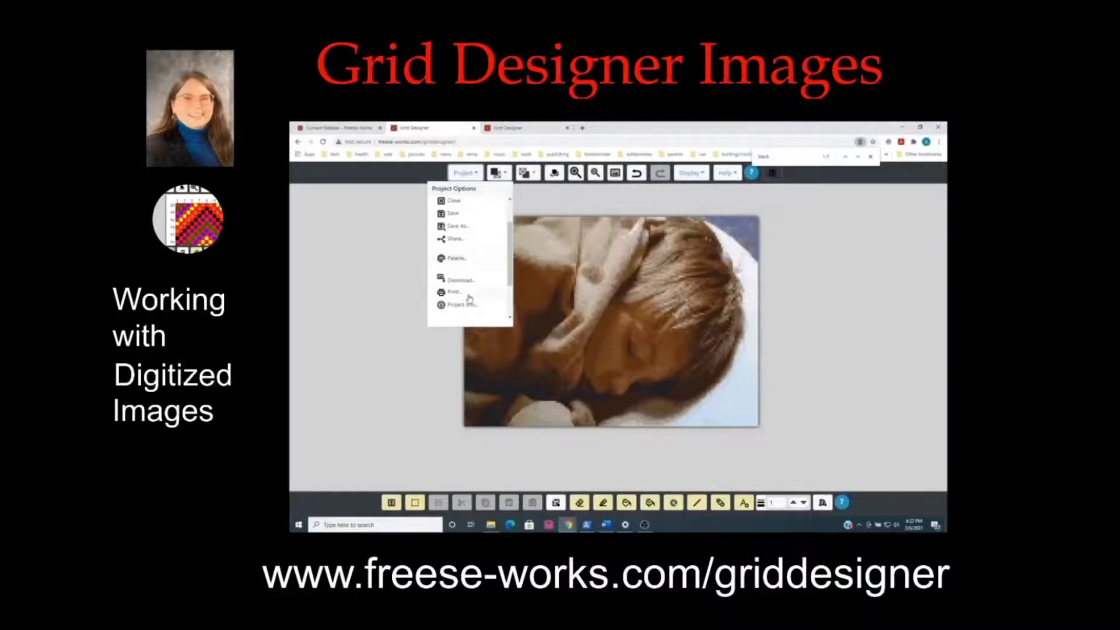
pyautogui.scroll(-2, 465, 303)
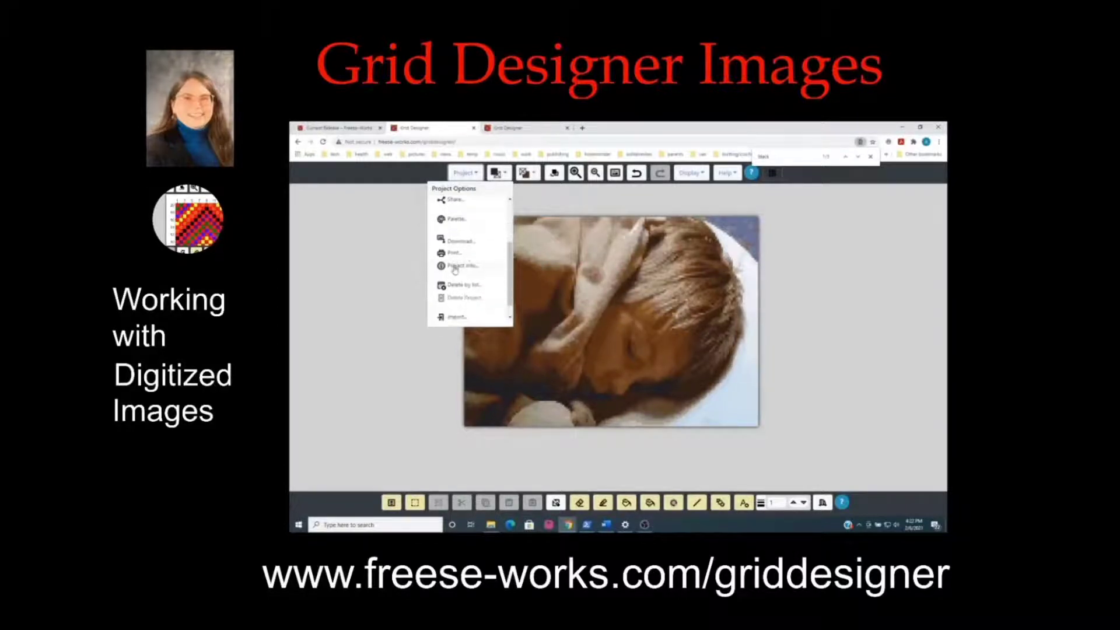
pyautogui.click(456, 266)
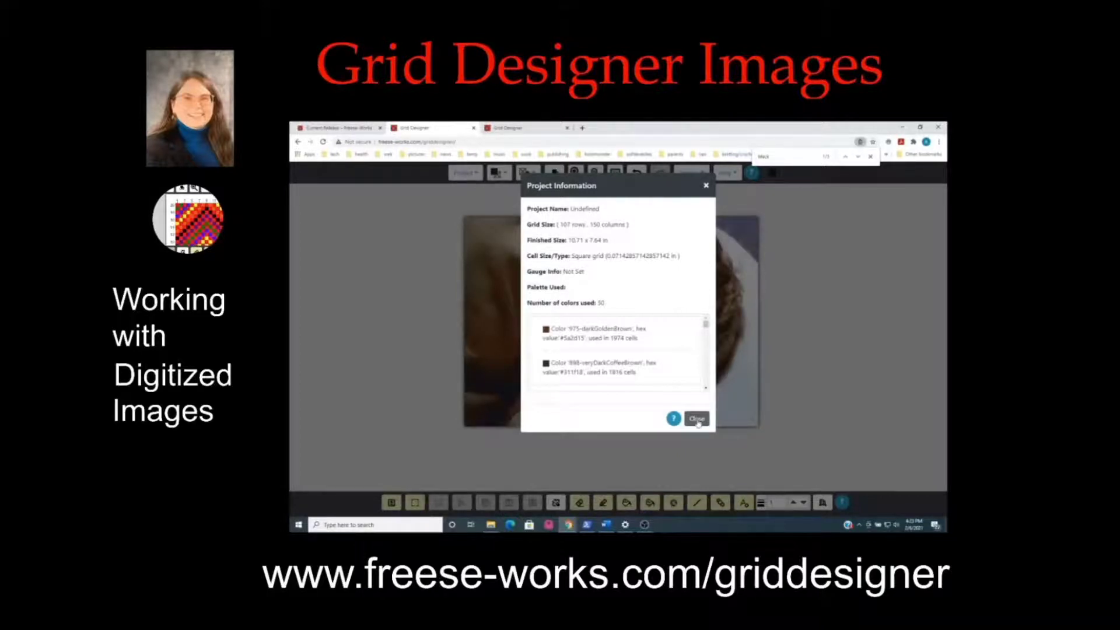
pyautogui.click(697, 419)
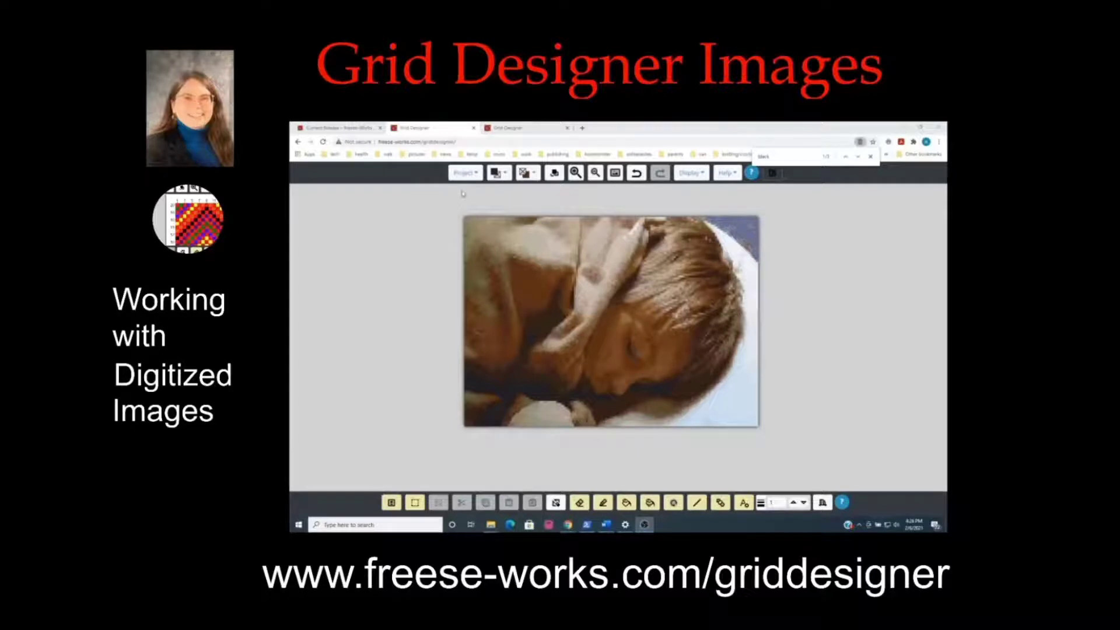
# Start a new project from an image without saving the current pattern, and load the photo dadBaby.JPEG.
pyautogui.click(464, 173)
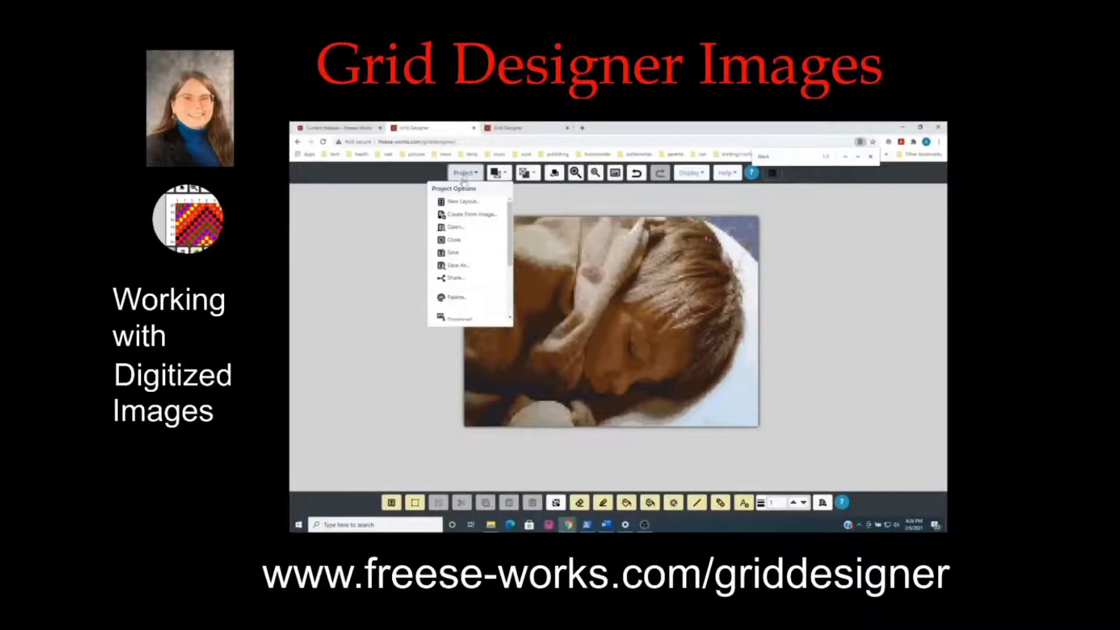
pyautogui.click(465, 216)
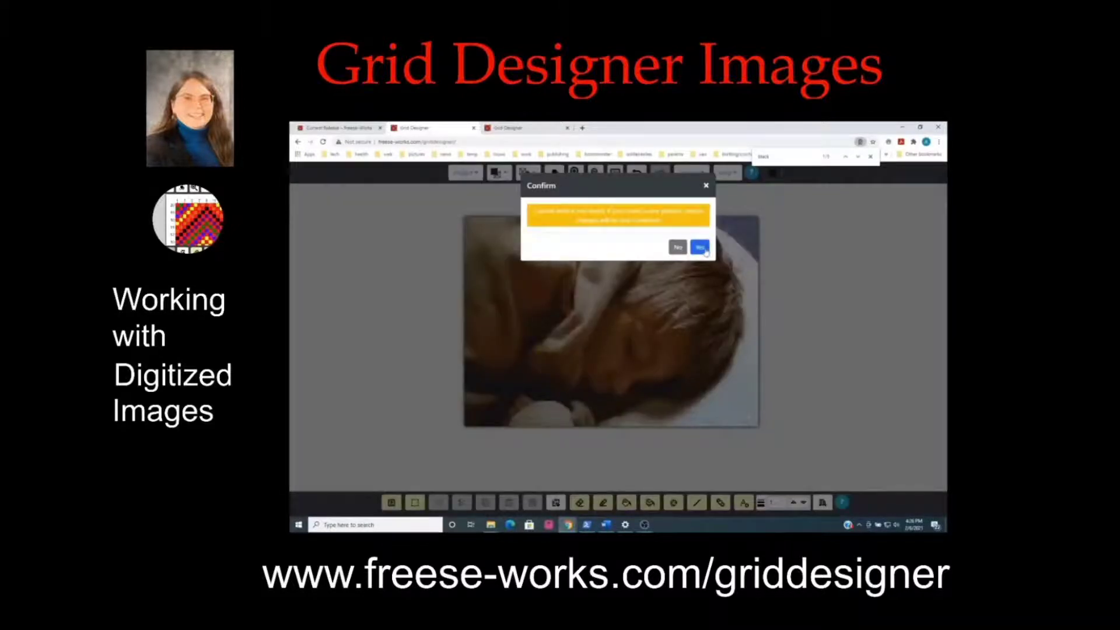
pyautogui.click(703, 250)
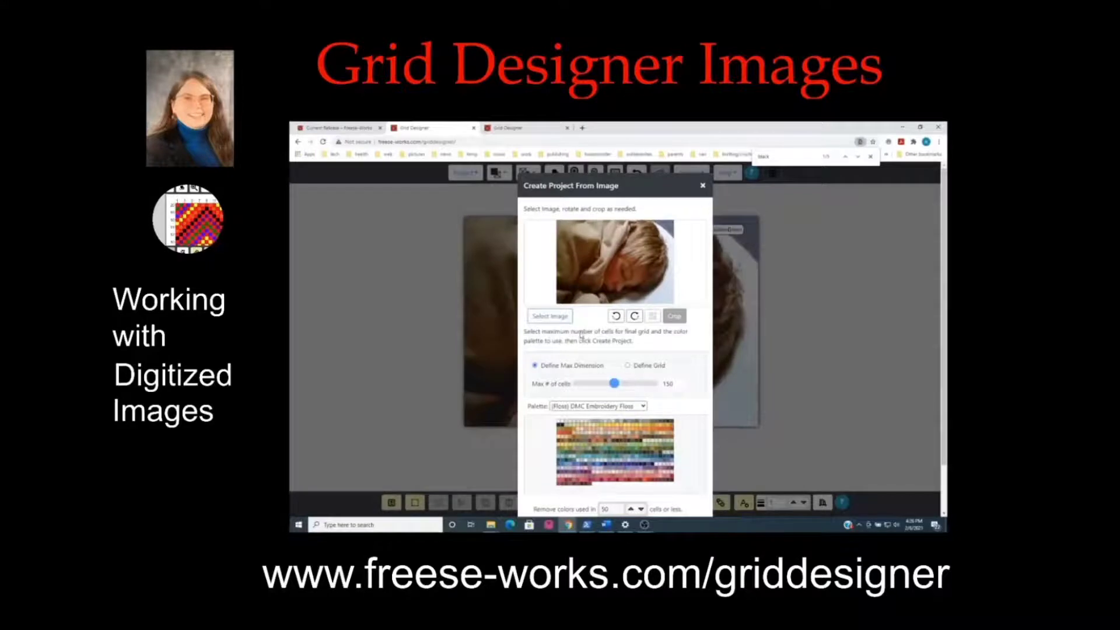
pyautogui.click(548, 316)
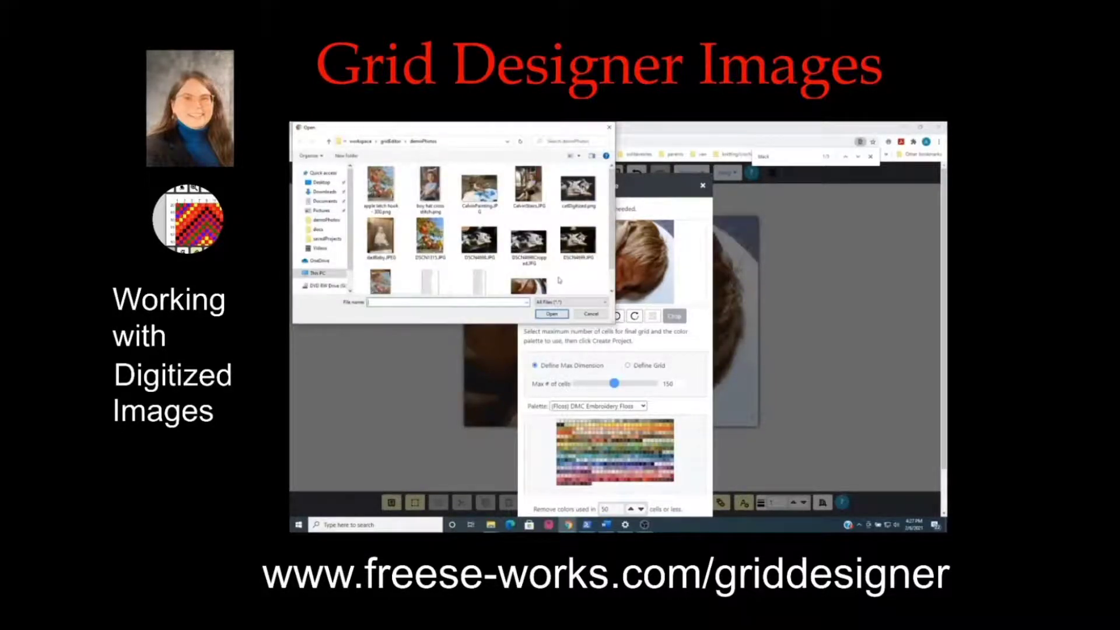
pyautogui.click(380, 236)
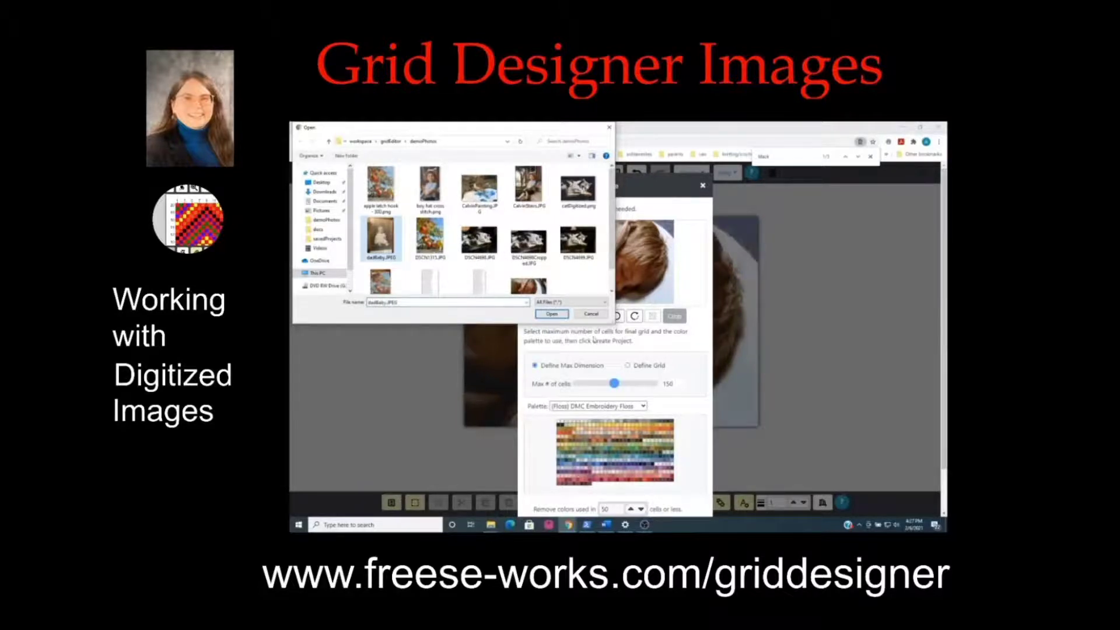
pyautogui.click(551, 315)
pyautogui.click(549, 315)
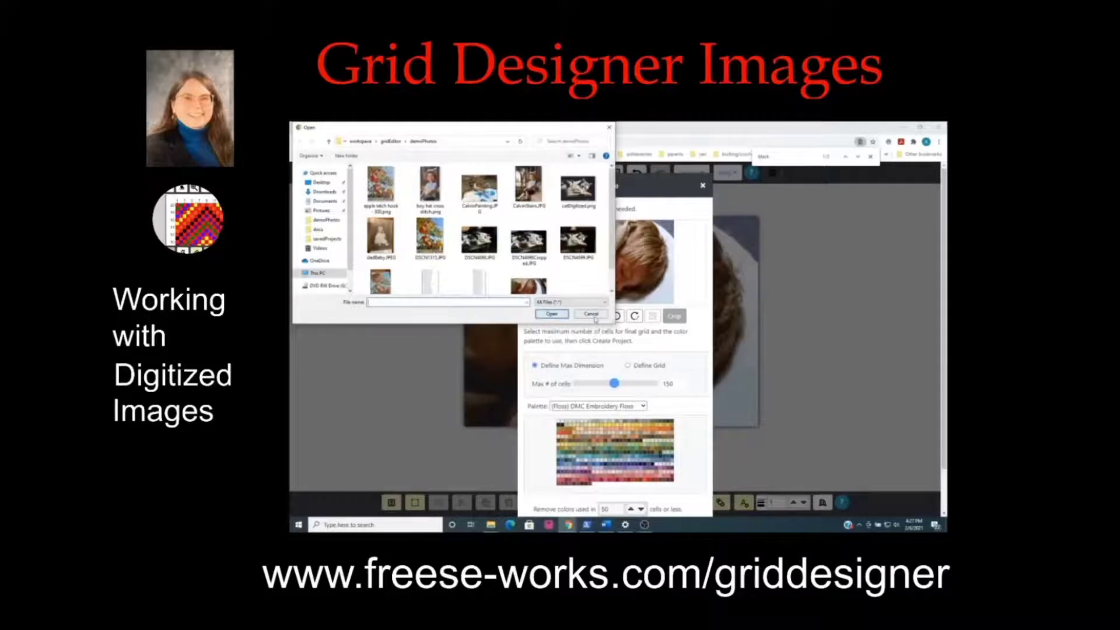
pyautogui.click(382, 238)
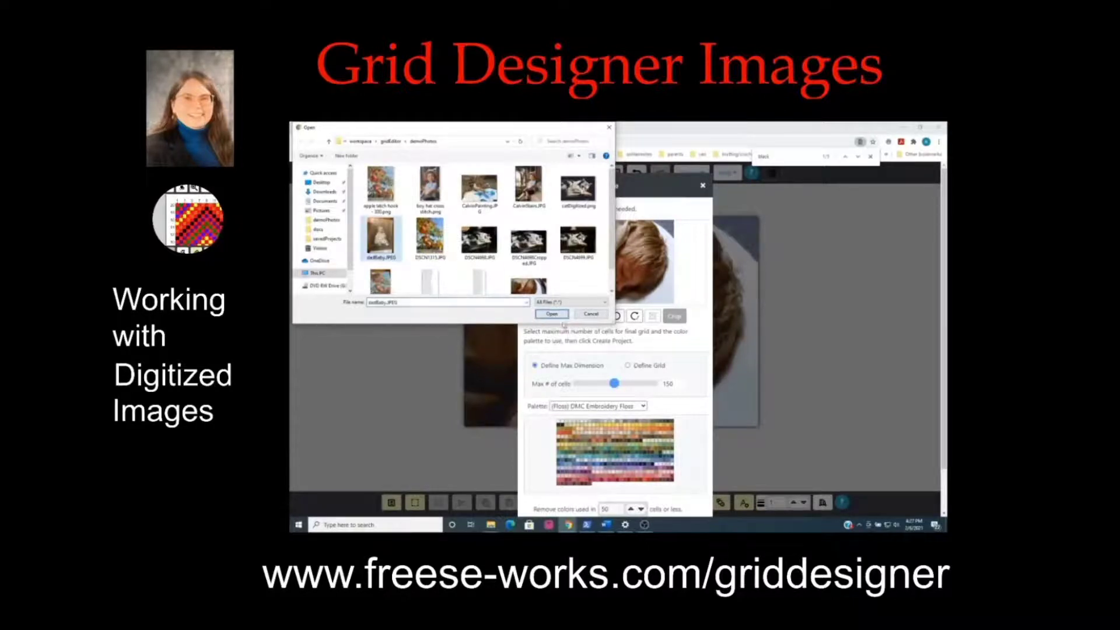
pyautogui.click(551, 314)
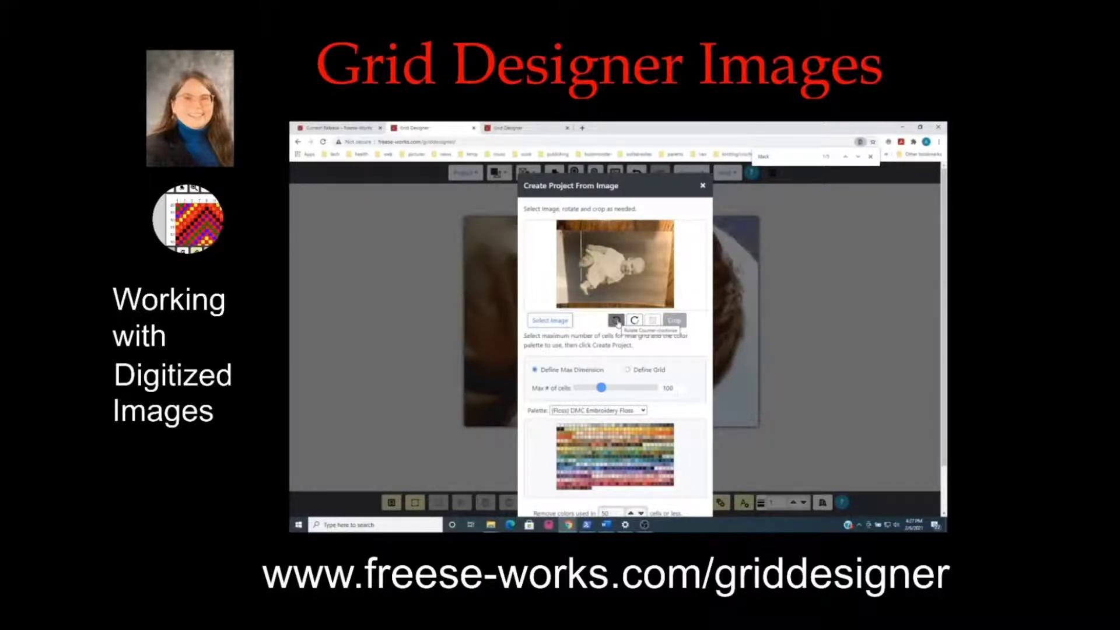
# Rotate the photo counterclockwise once and crop it closely around the seated baby, removing the wooden background and paper border.
pyautogui.click(617, 321)
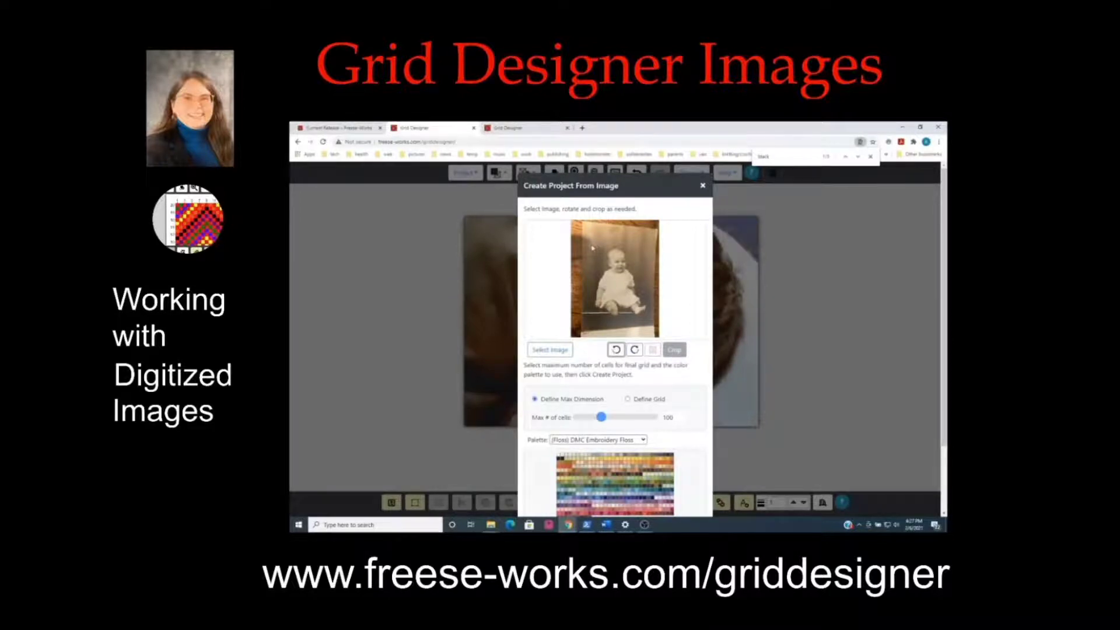
pyautogui.moveTo(592, 248); pyautogui.dragTo(651, 322)
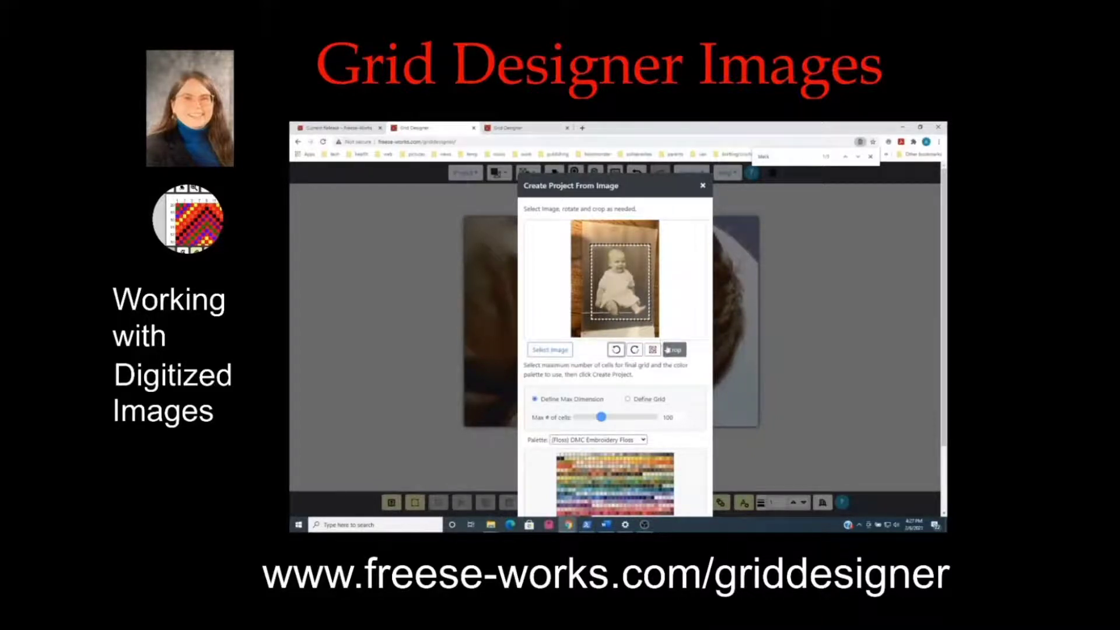
pyautogui.click(675, 351)
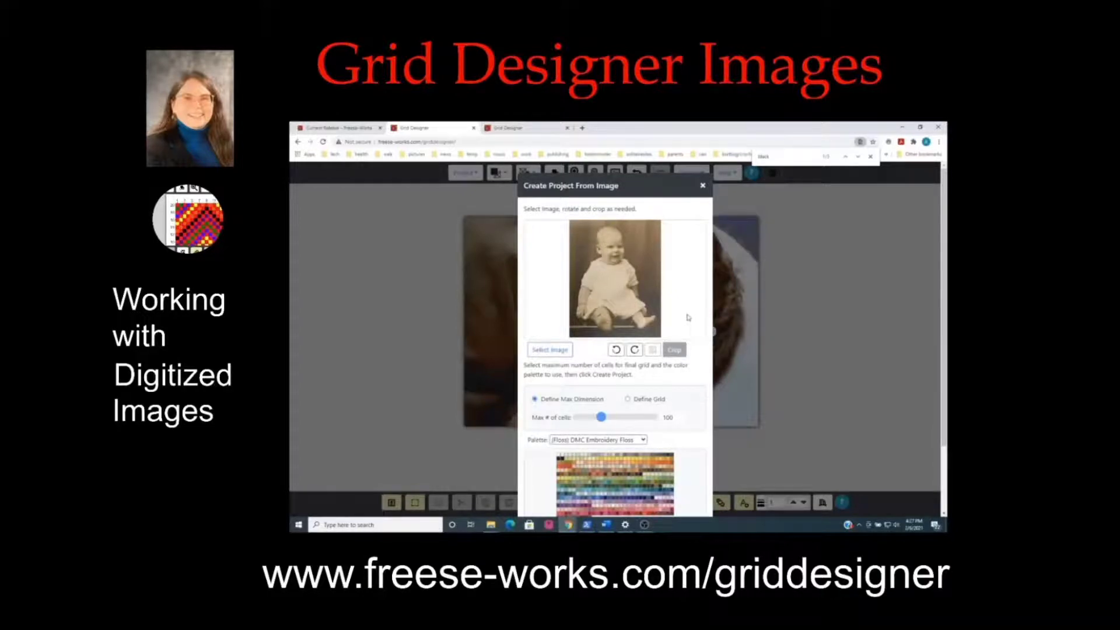
# Choose the (Rug) Herrschner's Latch Hook Yarn palette and set the maximum number of cells to 200.
pyautogui.scroll(-3, 694, 400)
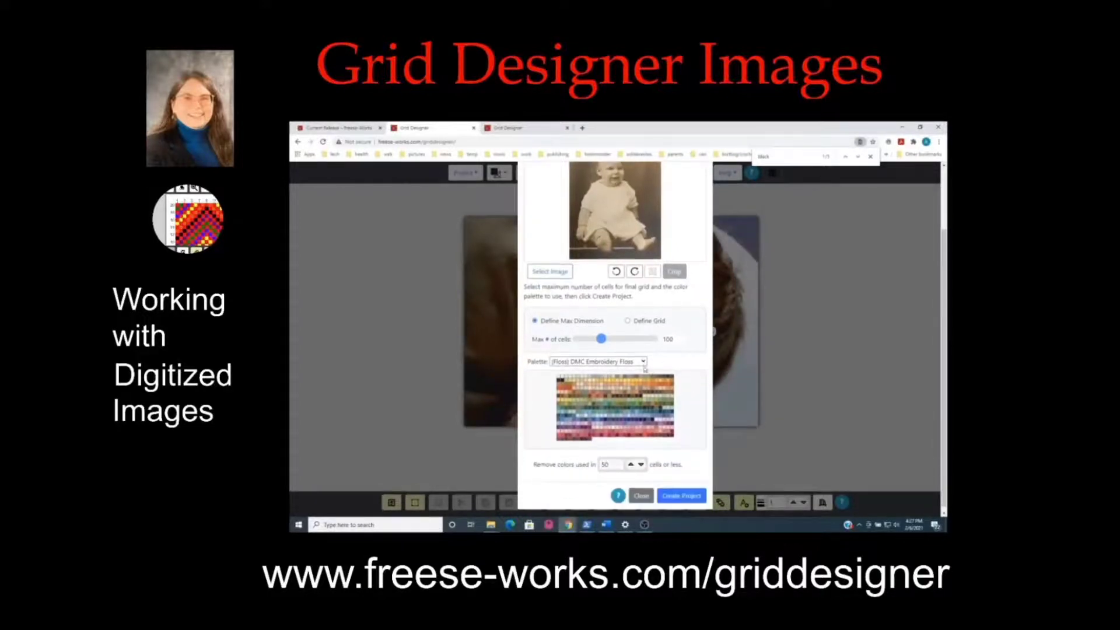
pyautogui.click(644, 362)
pyautogui.scroll(-2, 633, 314)
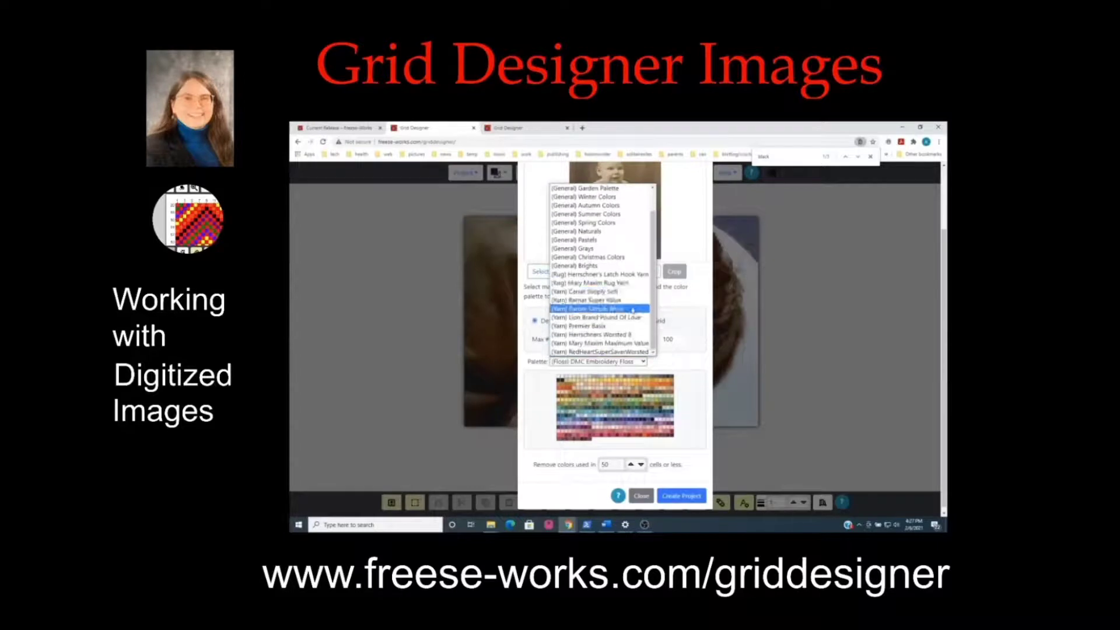
pyautogui.click(633, 274)
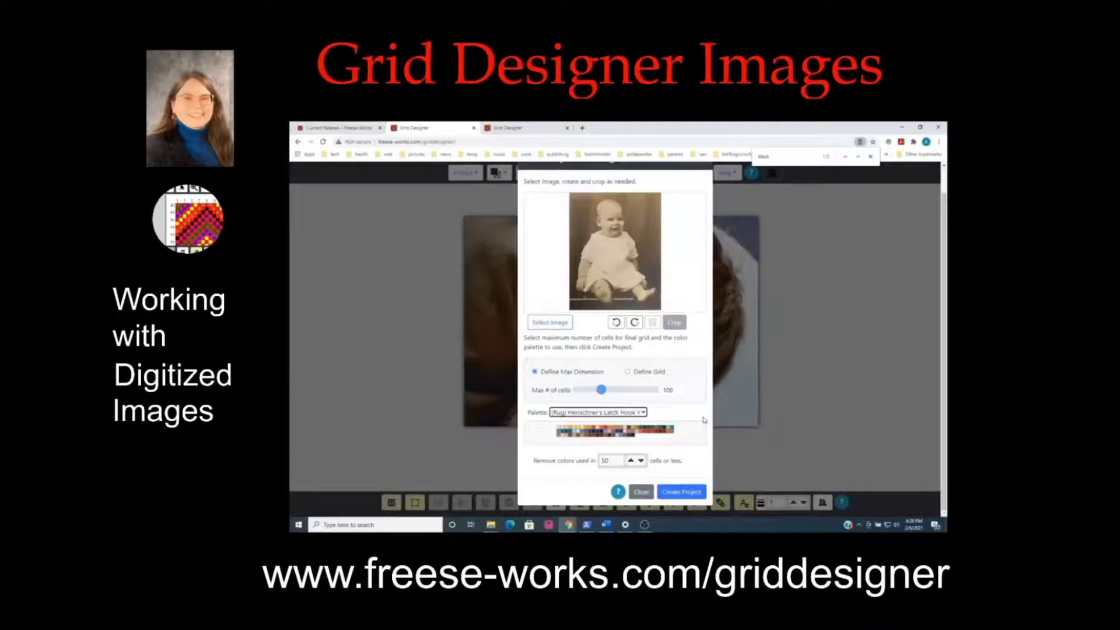
pyautogui.click(601, 390)
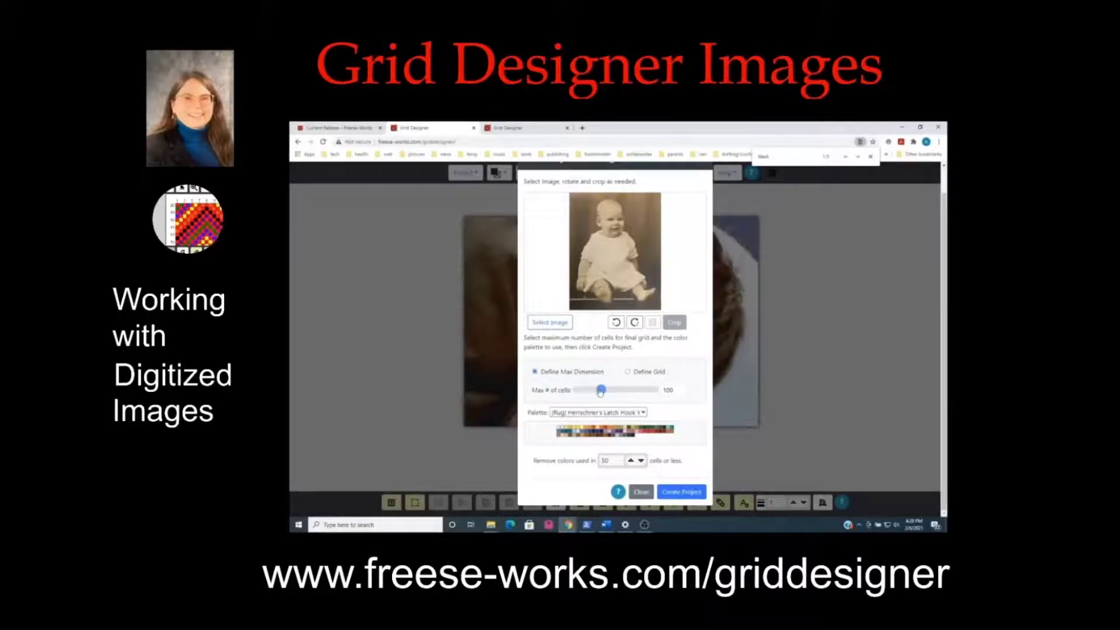
pyautogui.moveTo(600, 391); pyautogui.dragTo(628, 393)
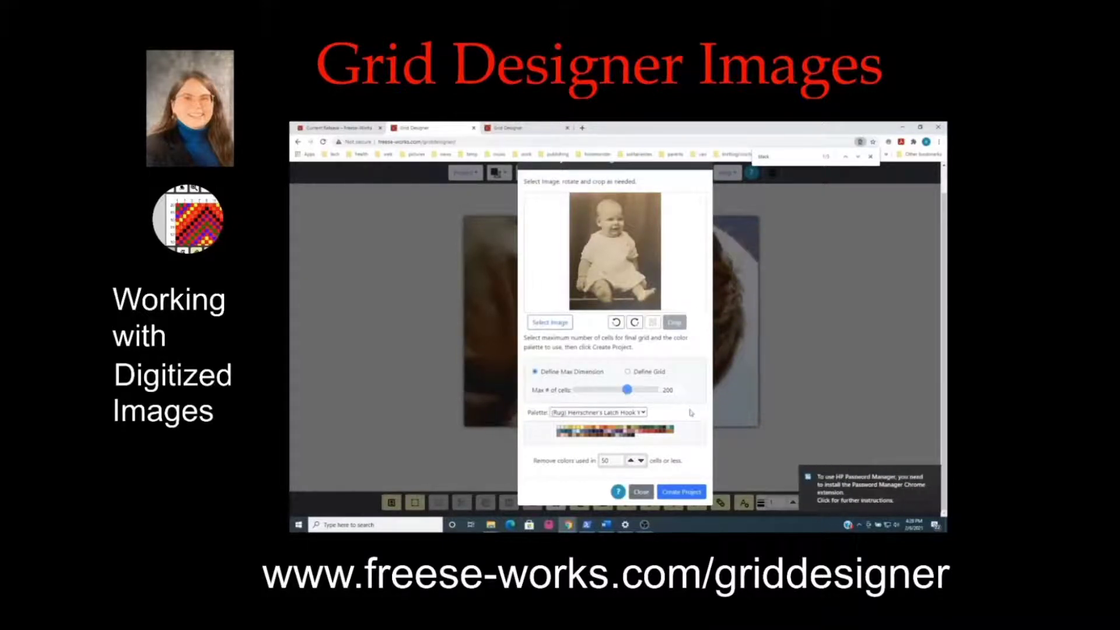
pyautogui.click(934, 471)
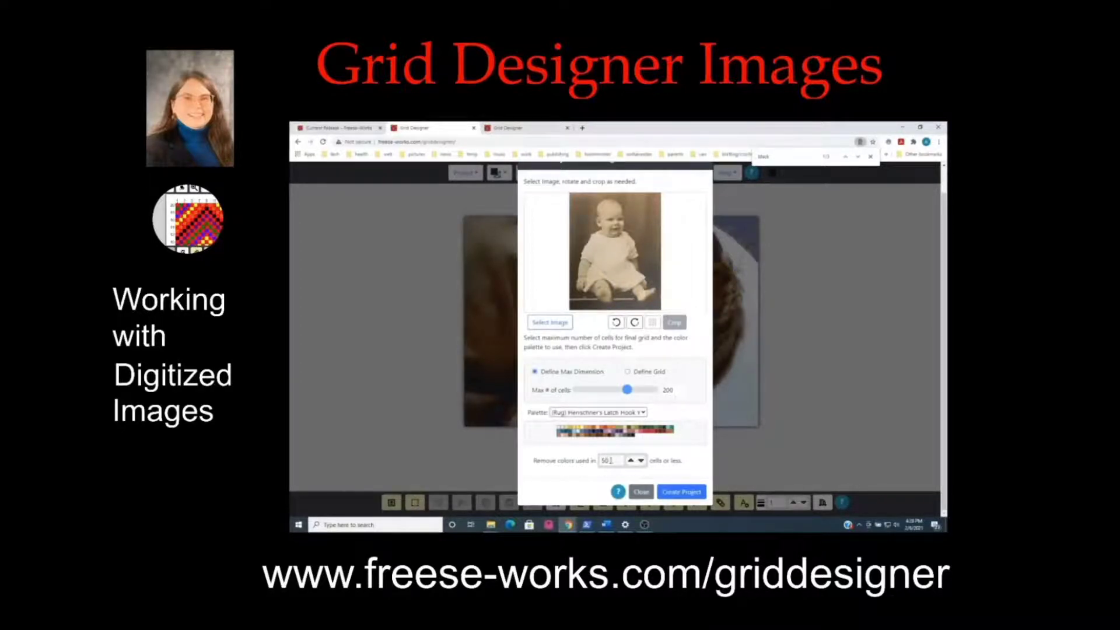
# Set the removal of colors to those used in 5 cells or less and create the project.
pyautogui.moveTo(611, 460); pyautogui.dragTo(604, 460)
pyautogui.write('5')
pyautogui.click(682, 493)
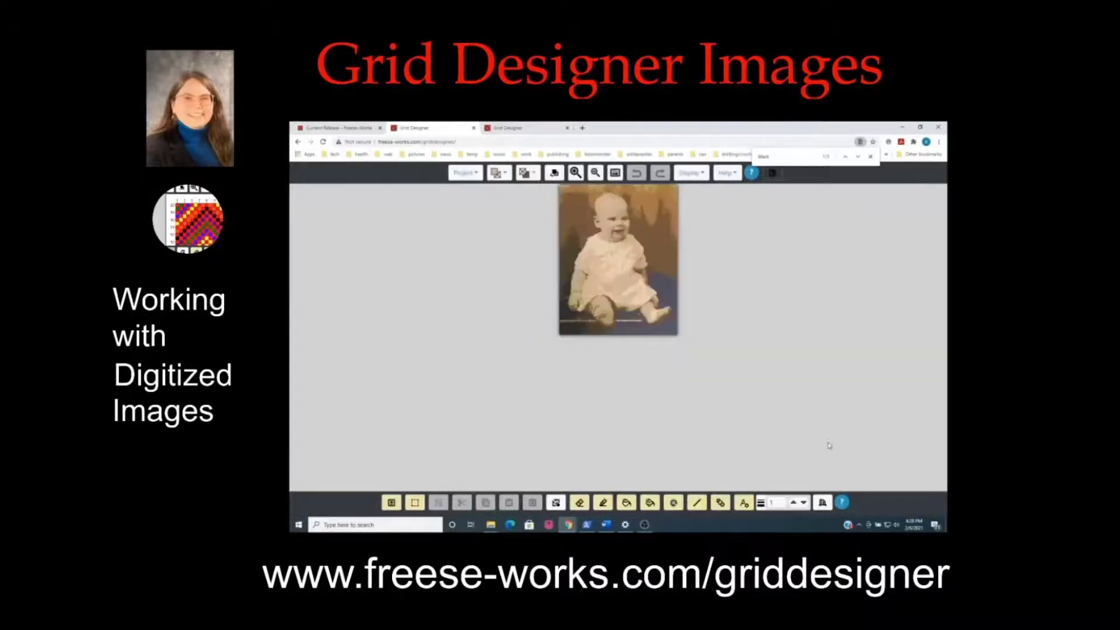
# Review the baby project's information for its size, palette and colors used, and inspect the pattern up close.
pyautogui.moveTo(665, 312); pyautogui.dragTo(645, 371)
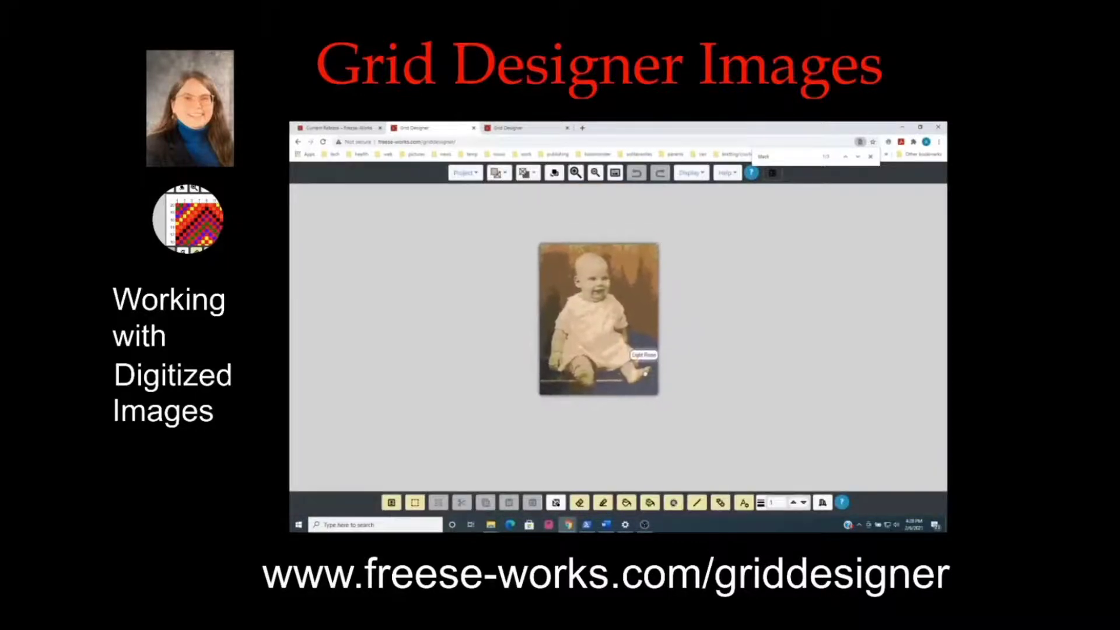
pyautogui.click(462, 175)
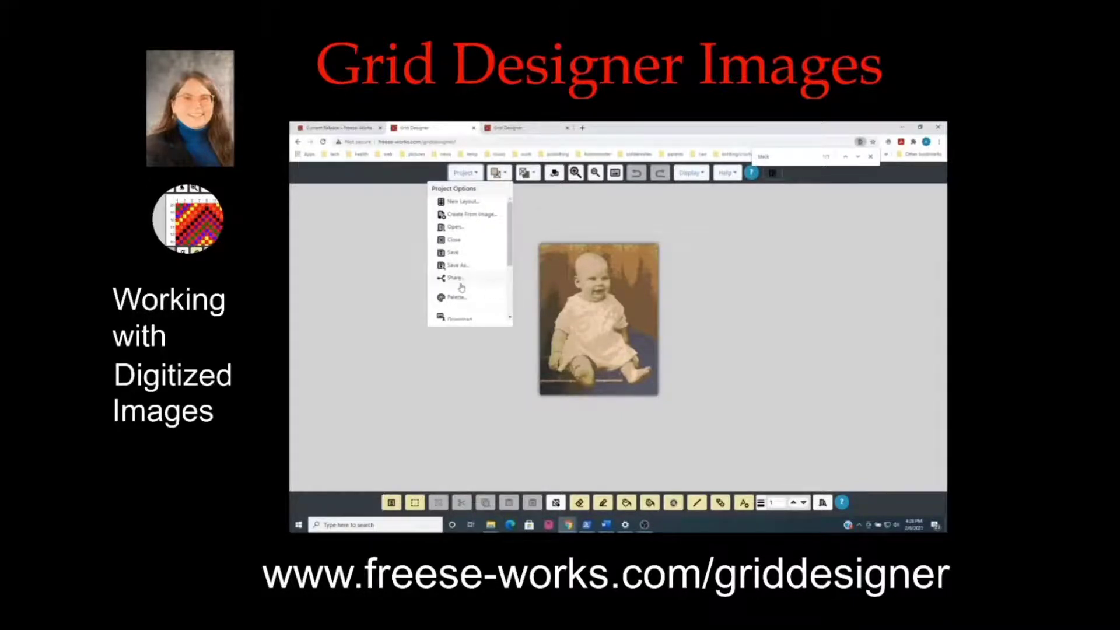
pyautogui.scroll(-2, 461, 285)
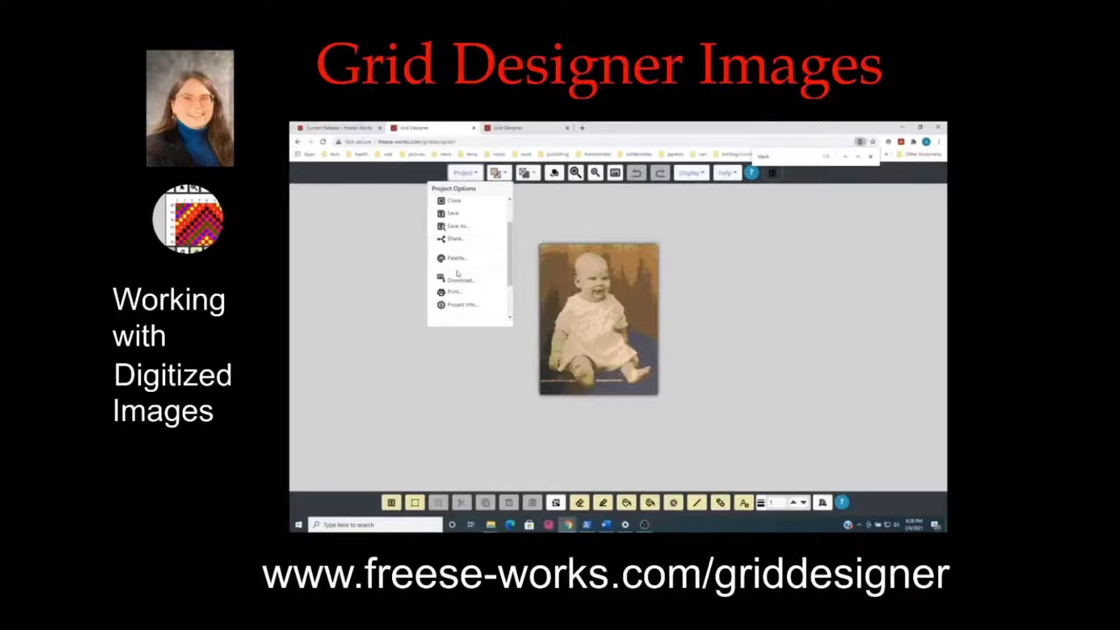
pyautogui.click(461, 304)
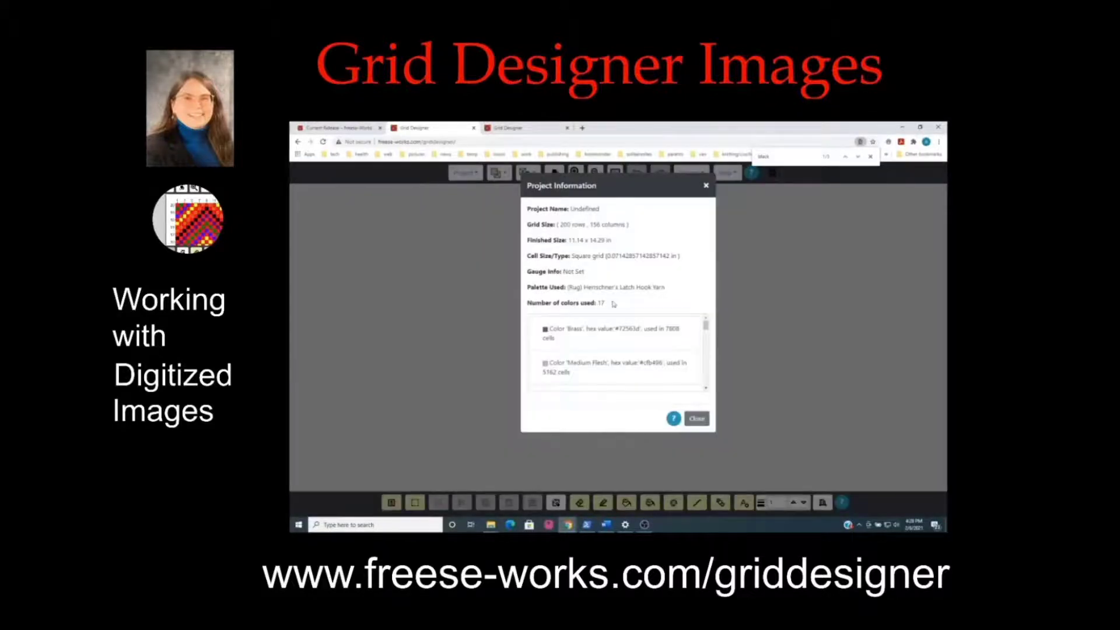
pyautogui.click(707, 186)
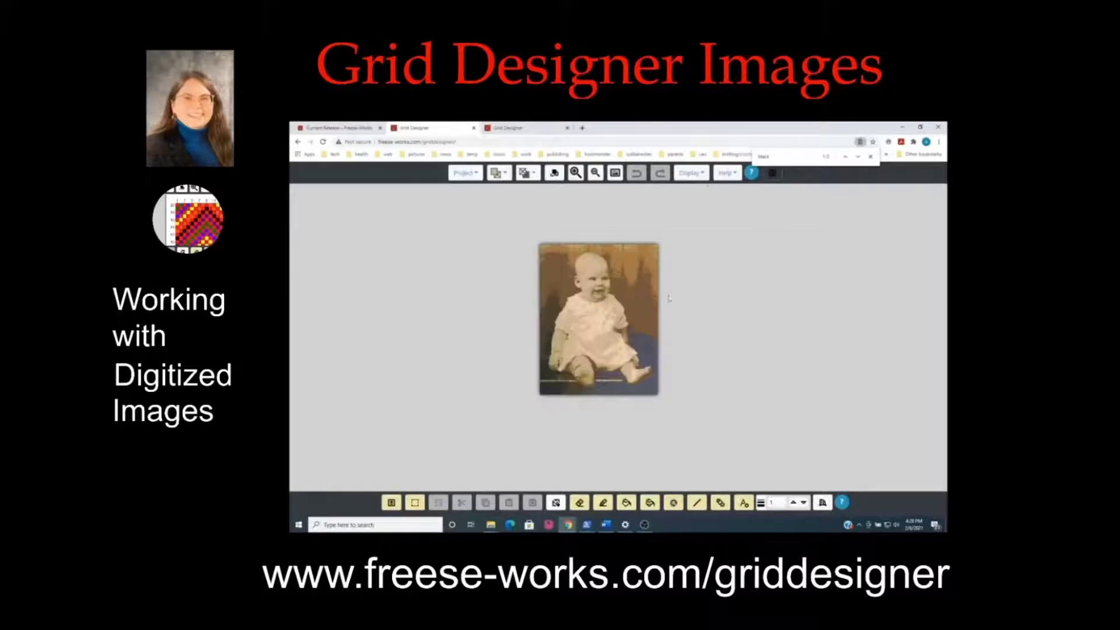
pyautogui.click(575, 173)
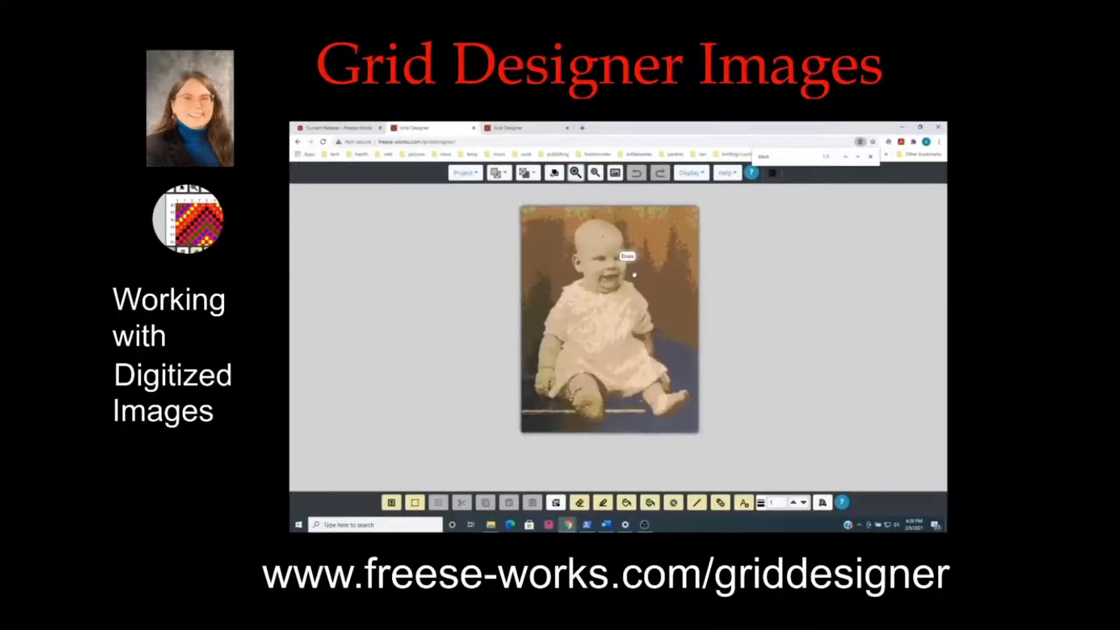